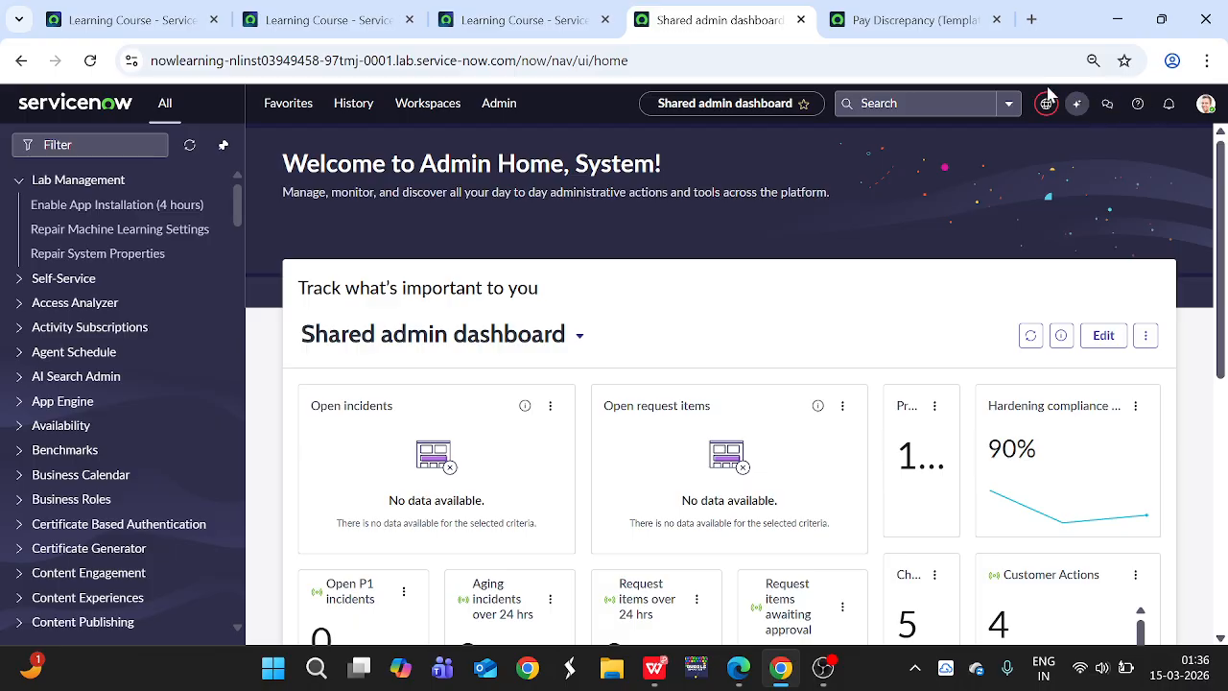
Impersonate the HR agent listed last among the recent impersonations in the ServiceNow admin session
click(919, 34)
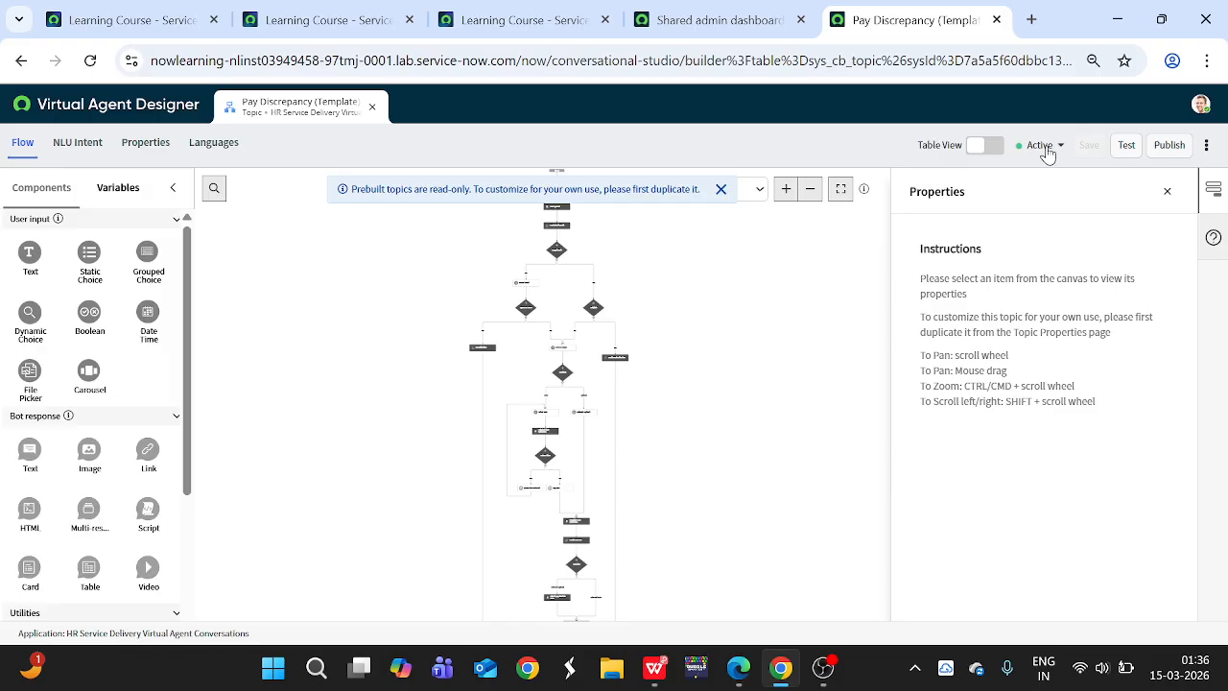
click(711, 23)
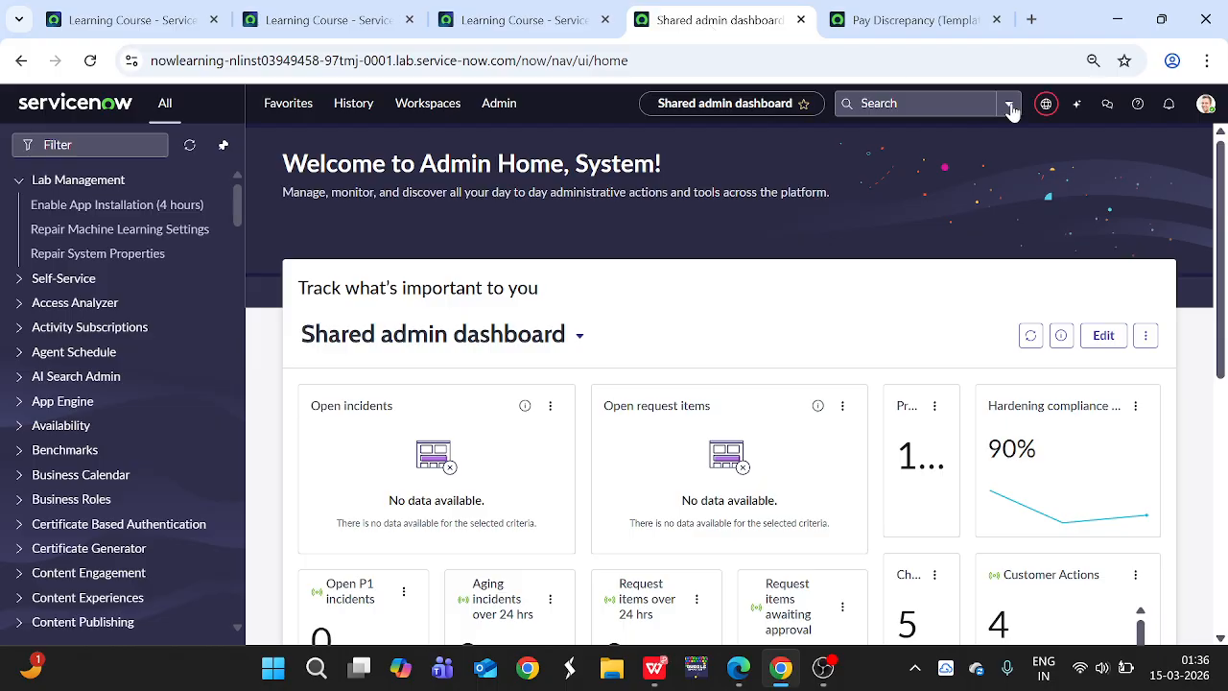
click(1206, 104)
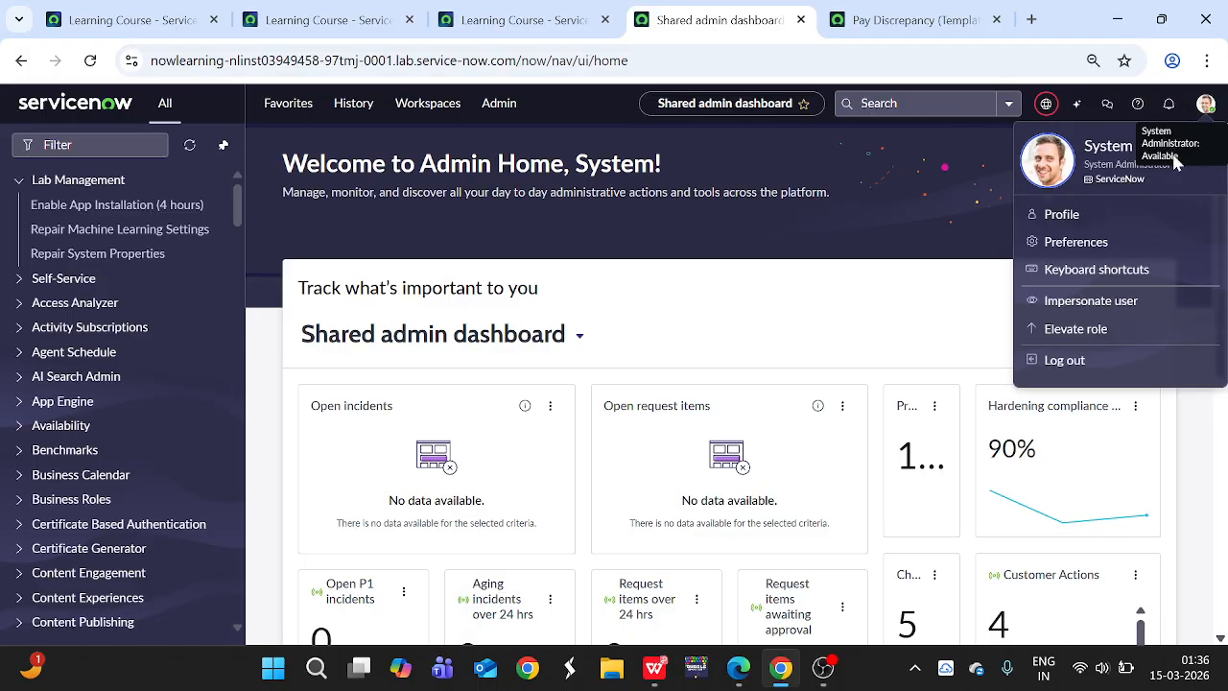
click(1104, 310)
click(541, 442)
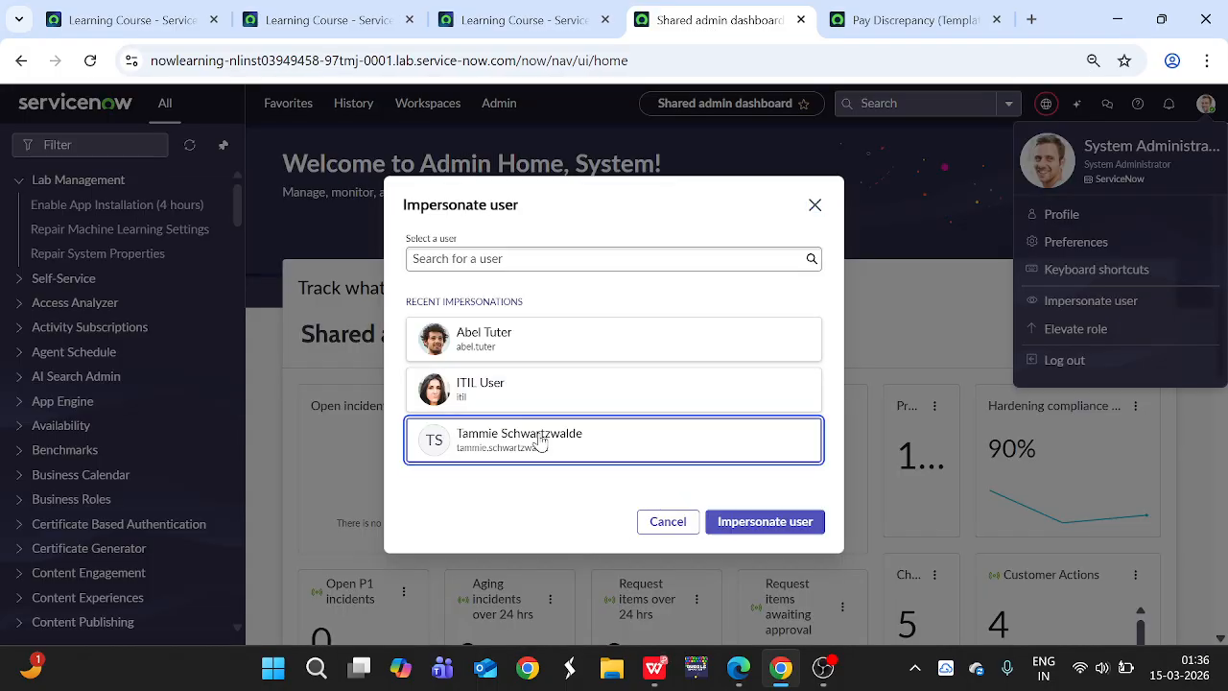
click(740, 528)
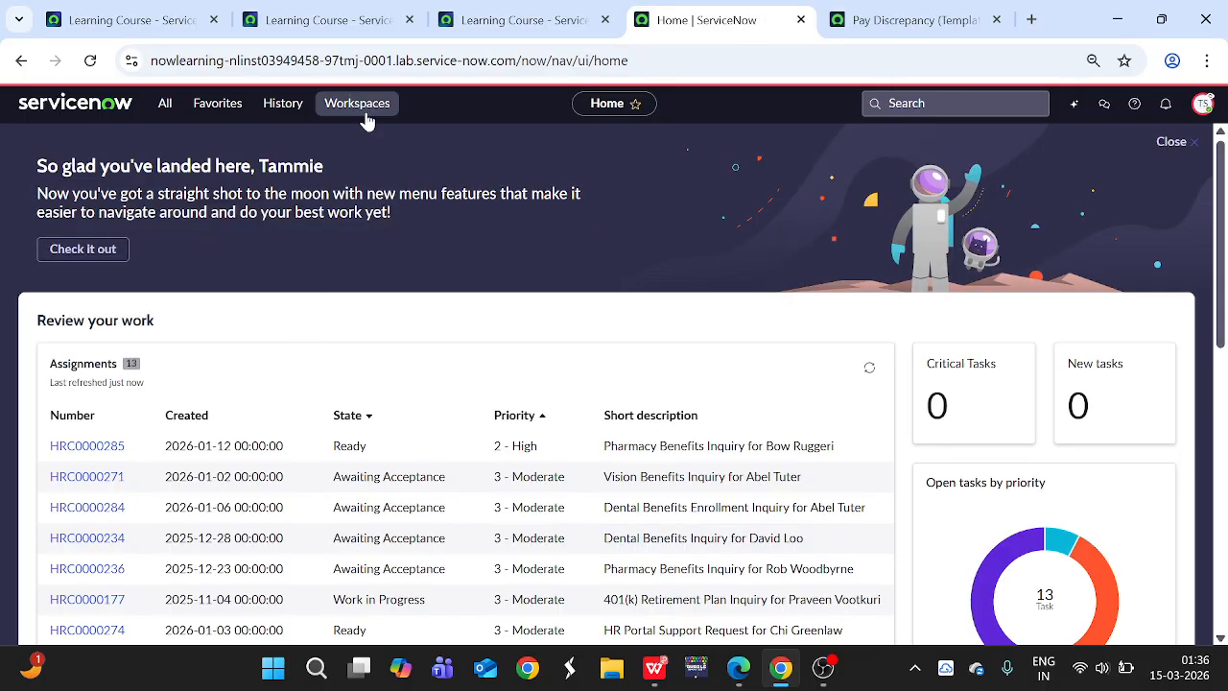
Open the HR Agent Workspace inbox and set the agent's status to Available
click(362, 116)
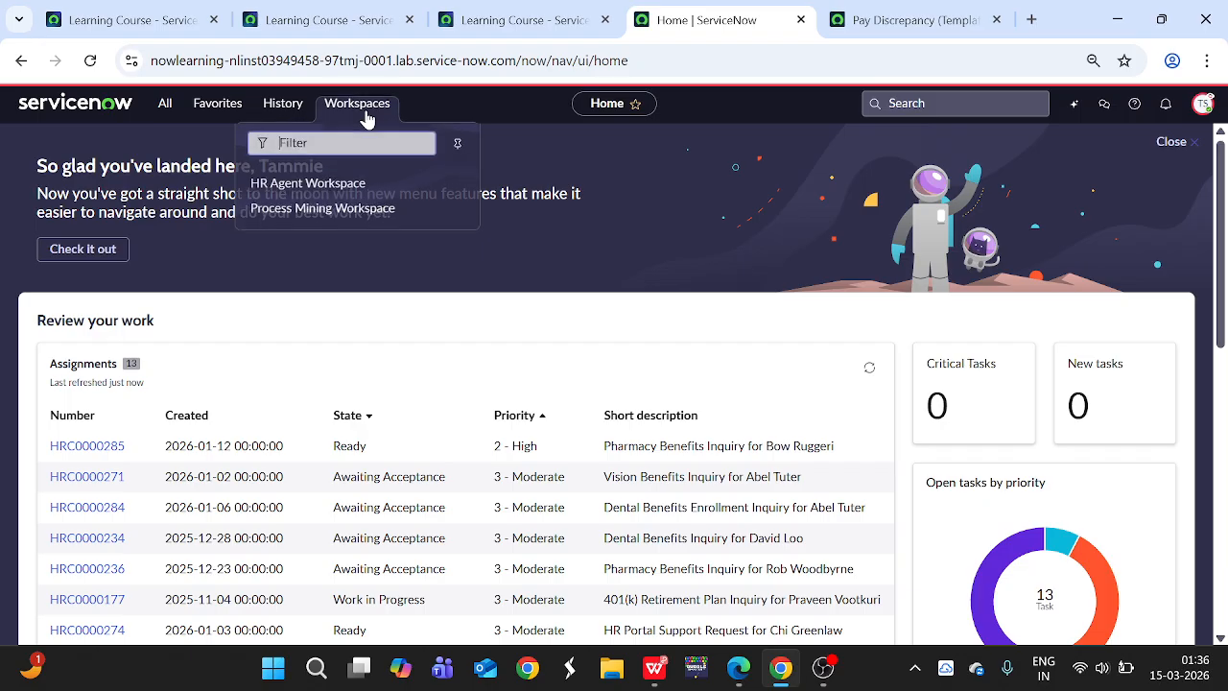
click(317, 191)
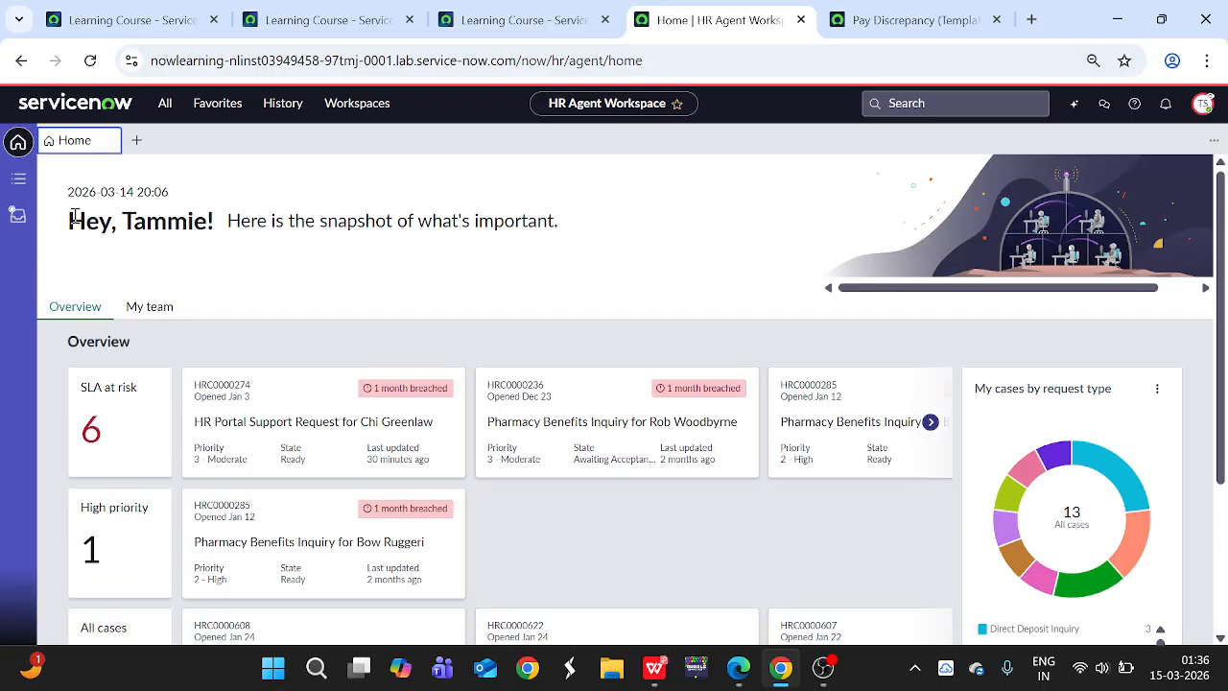
click(18, 215)
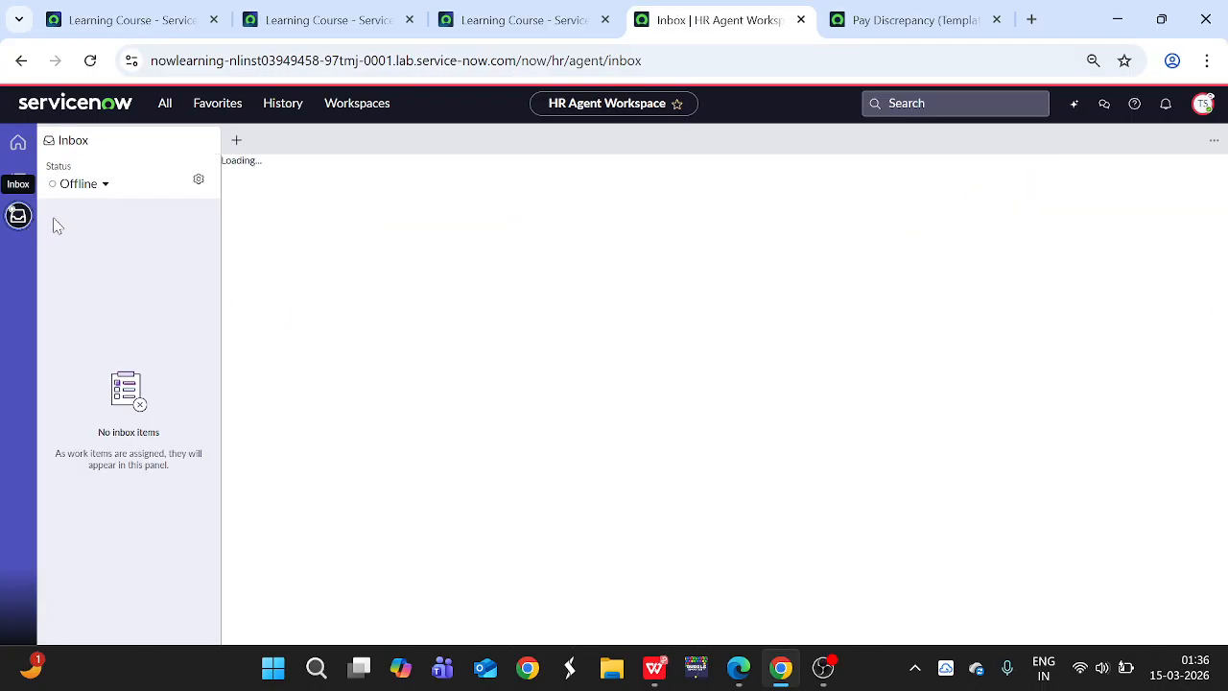
click(101, 188)
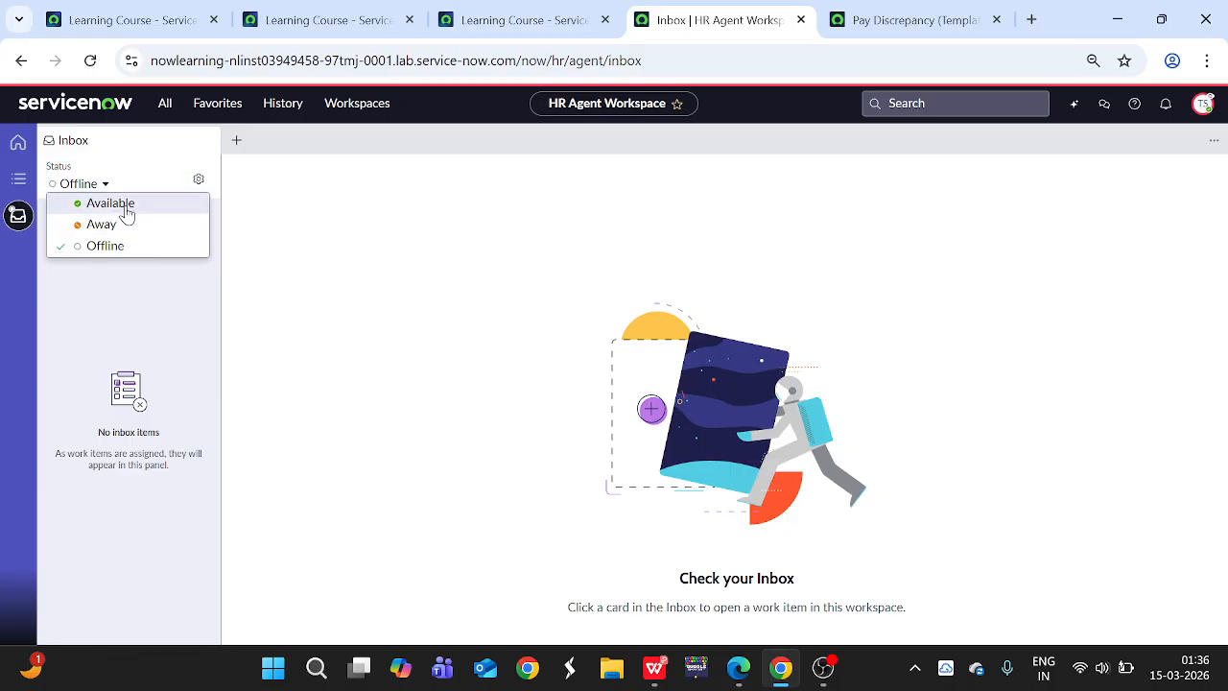
click(127, 209)
click(561, 297)
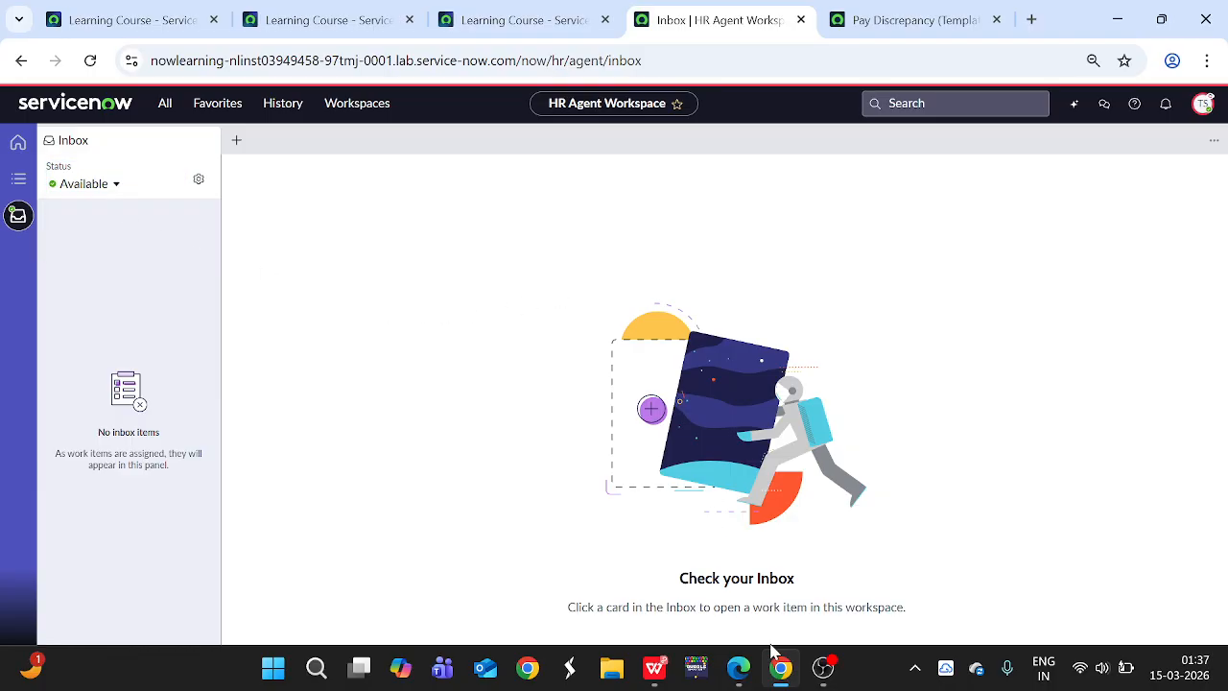
Switch to Microsoft Edge, open the Employee Center as the employee, and open its Virtual Agent chat window
click(739, 668)
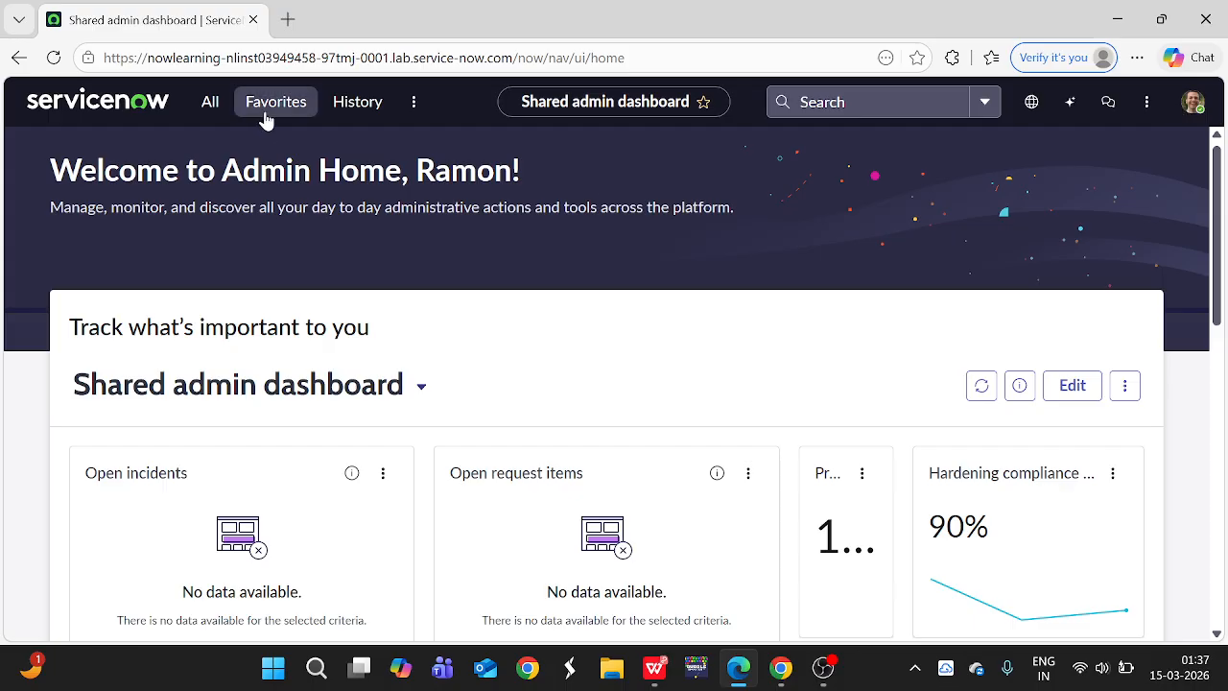
click(213, 102)
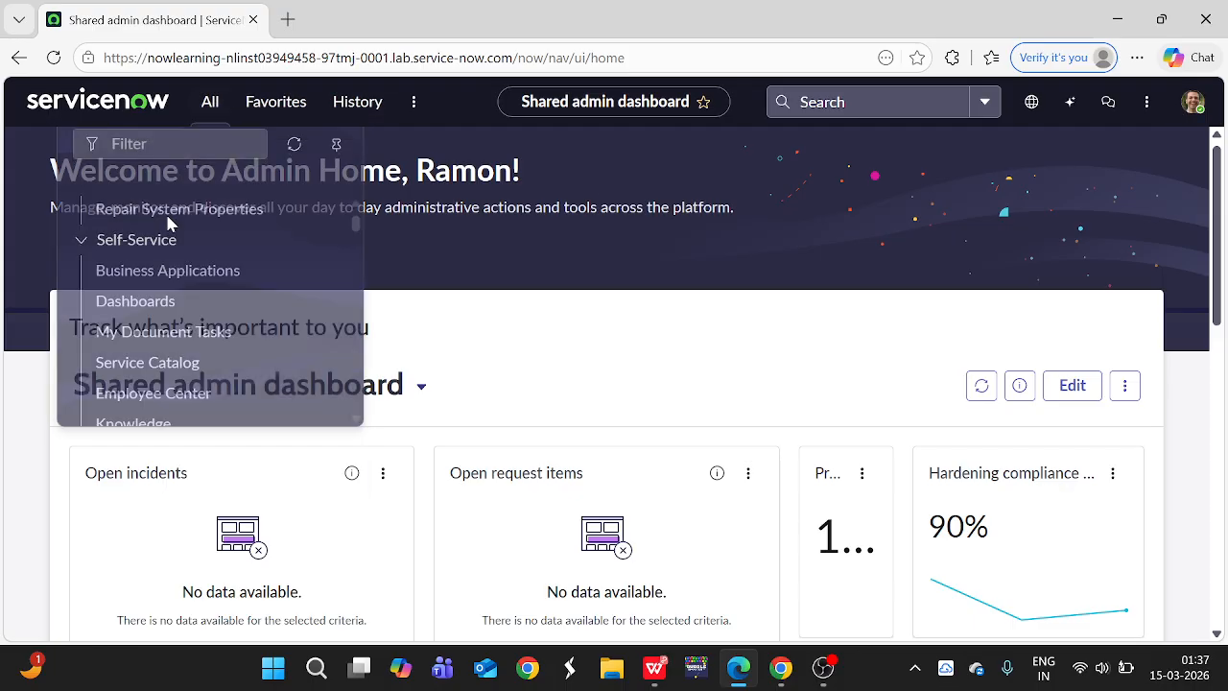
click(153, 391)
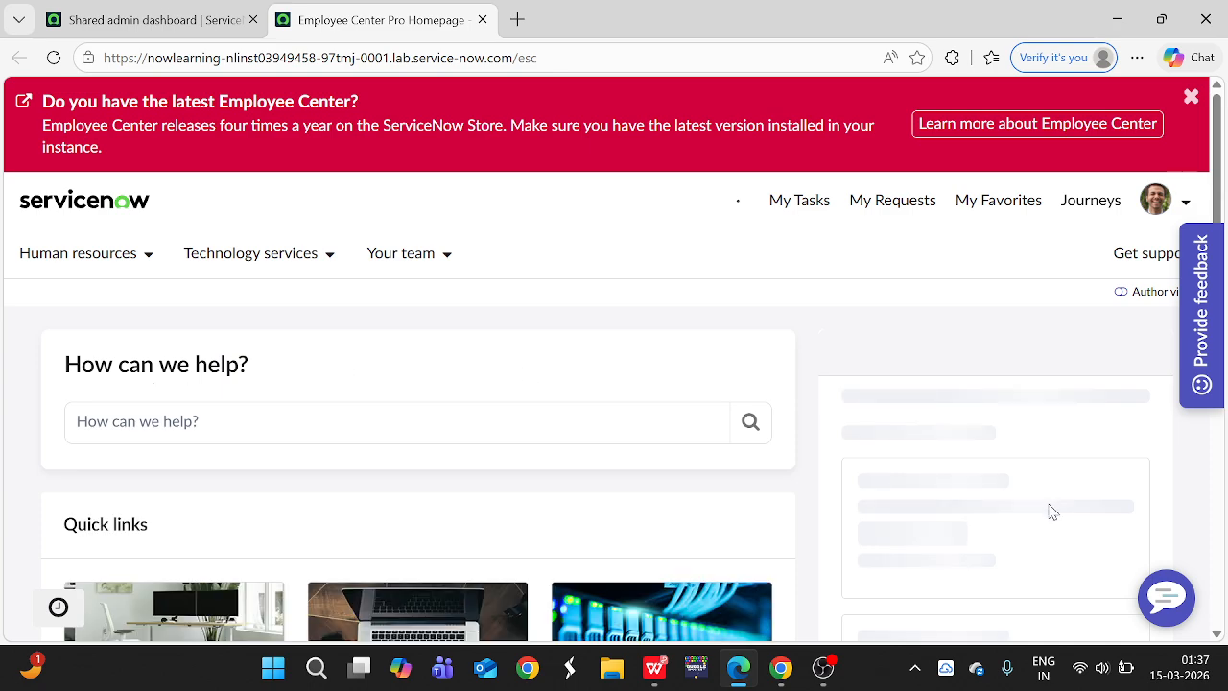
click(1164, 605)
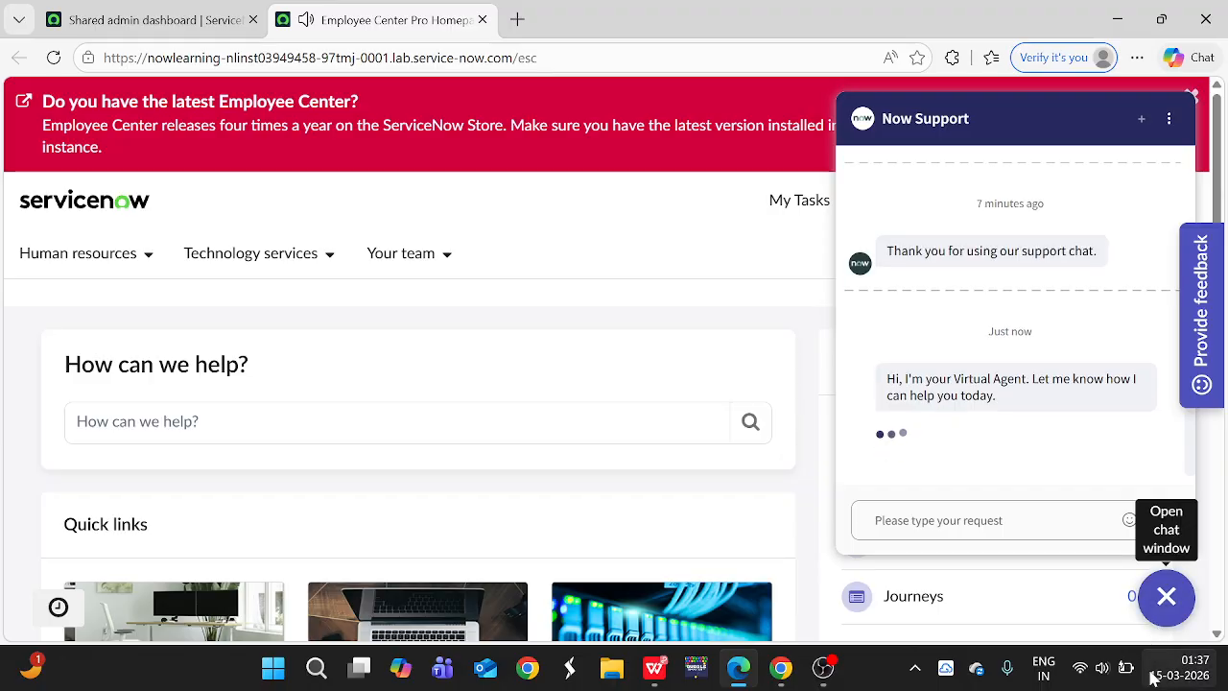
Start the Pay Discrepancy (Template) topic from all topics and choose "My deductions don't look right" as the discrepancy type
click(1114, 451)
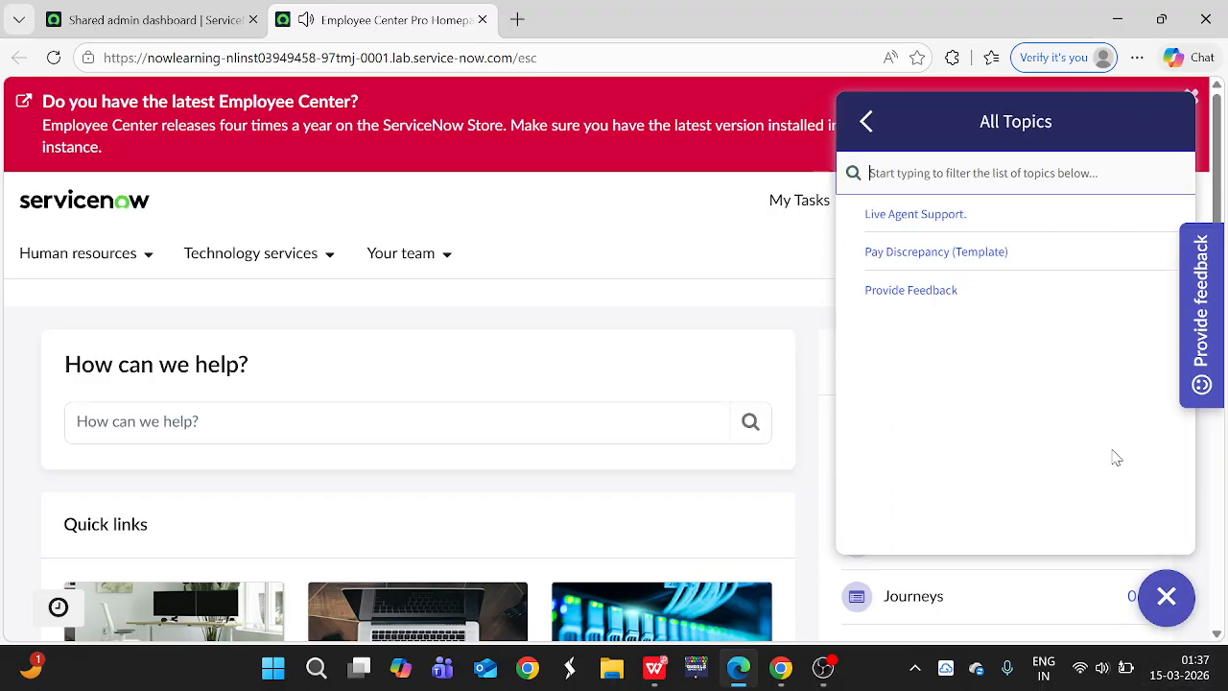
click(924, 257)
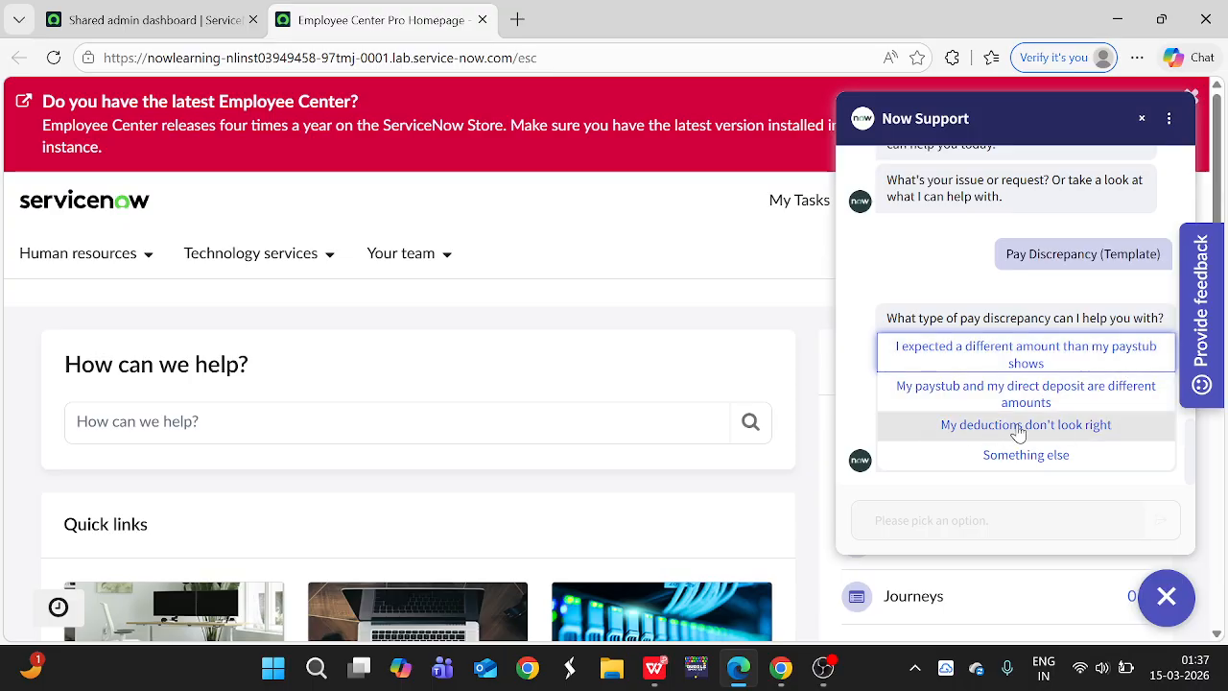
click(1057, 432)
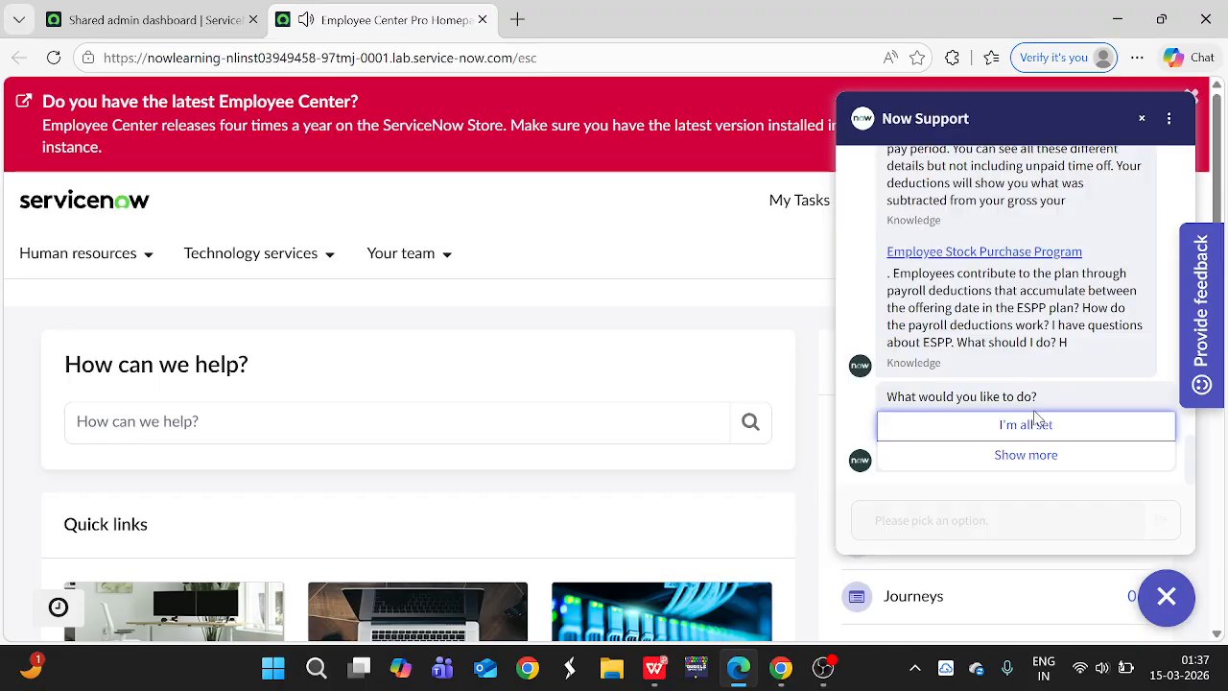
Review the Virtual Agent's knowledge results and request a transfer to a live agent through the chat's support options
scroll(1037, 406, up, 5)
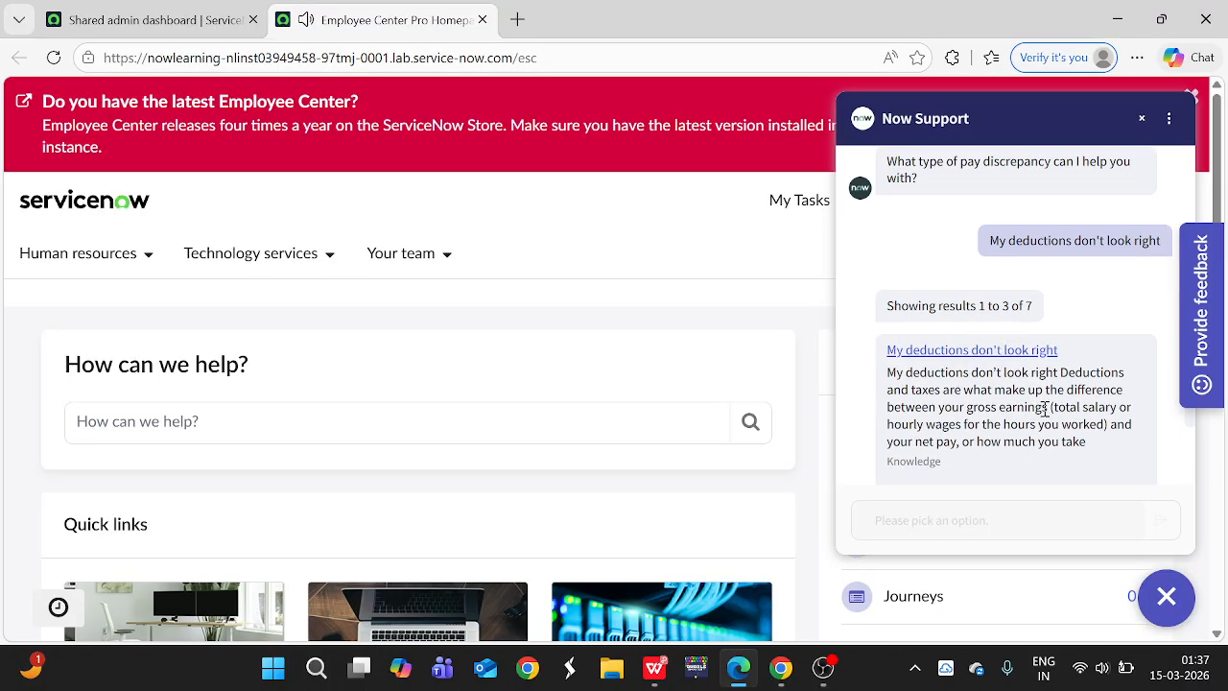
scroll(1042, 411, down, 2)
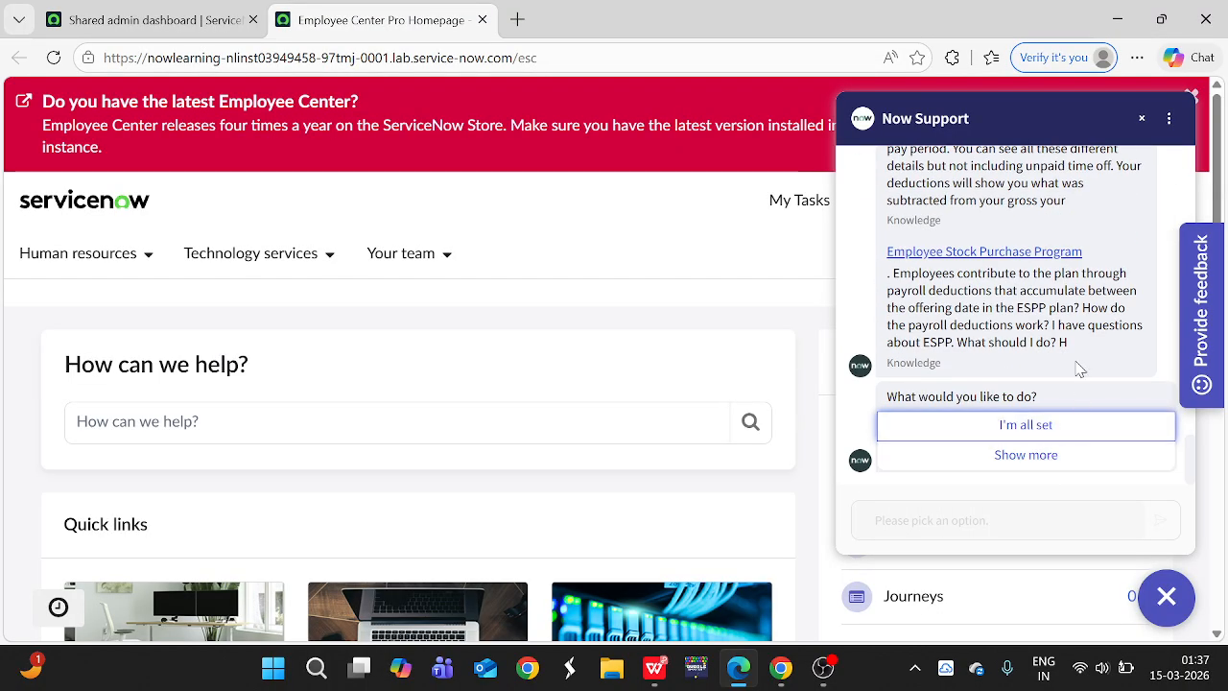
scroll(1067, 381, up, 10)
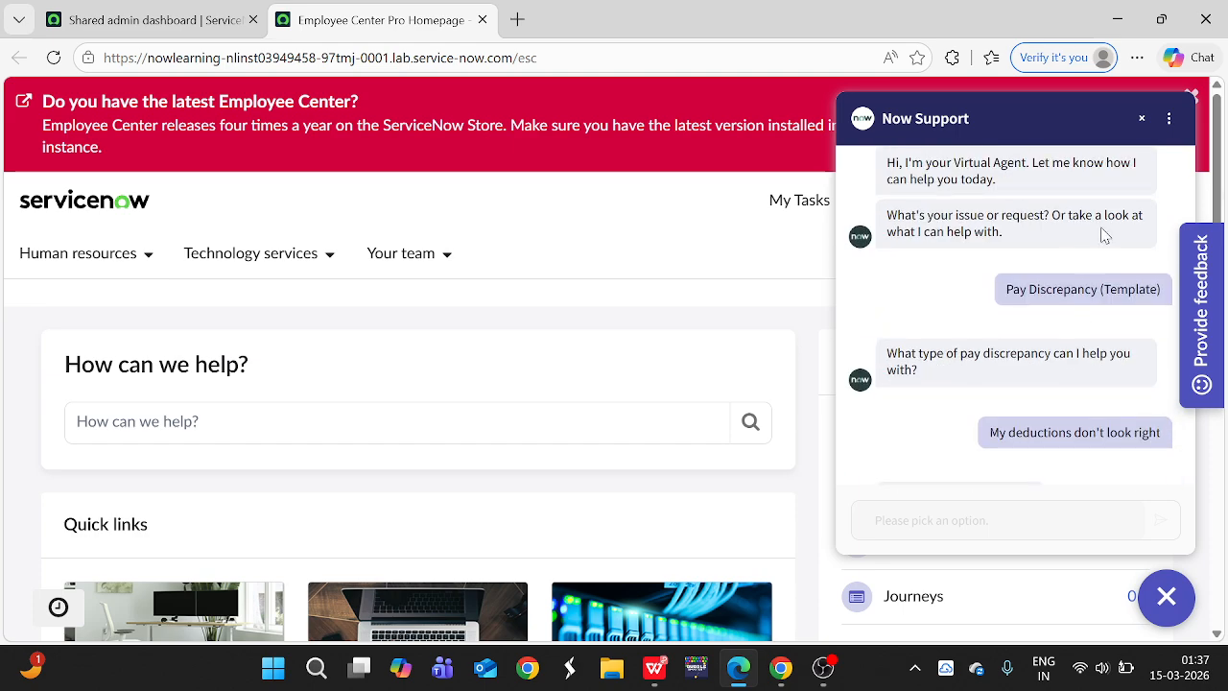
click(1172, 121)
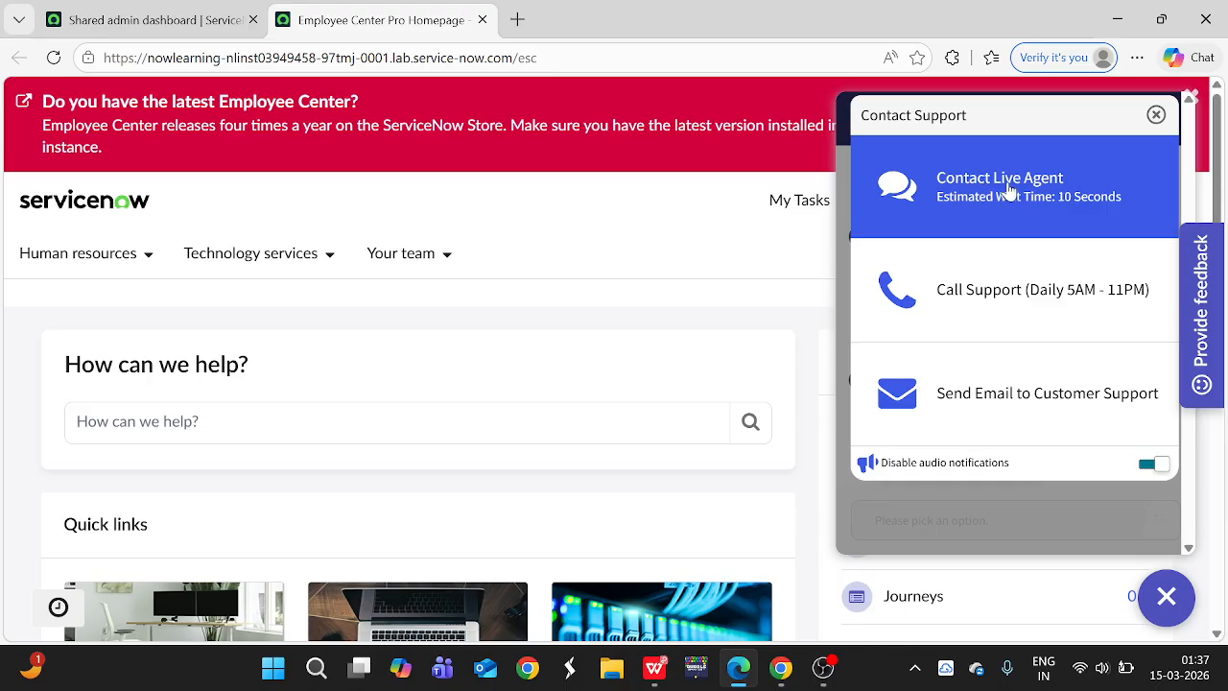
click(1007, 190)
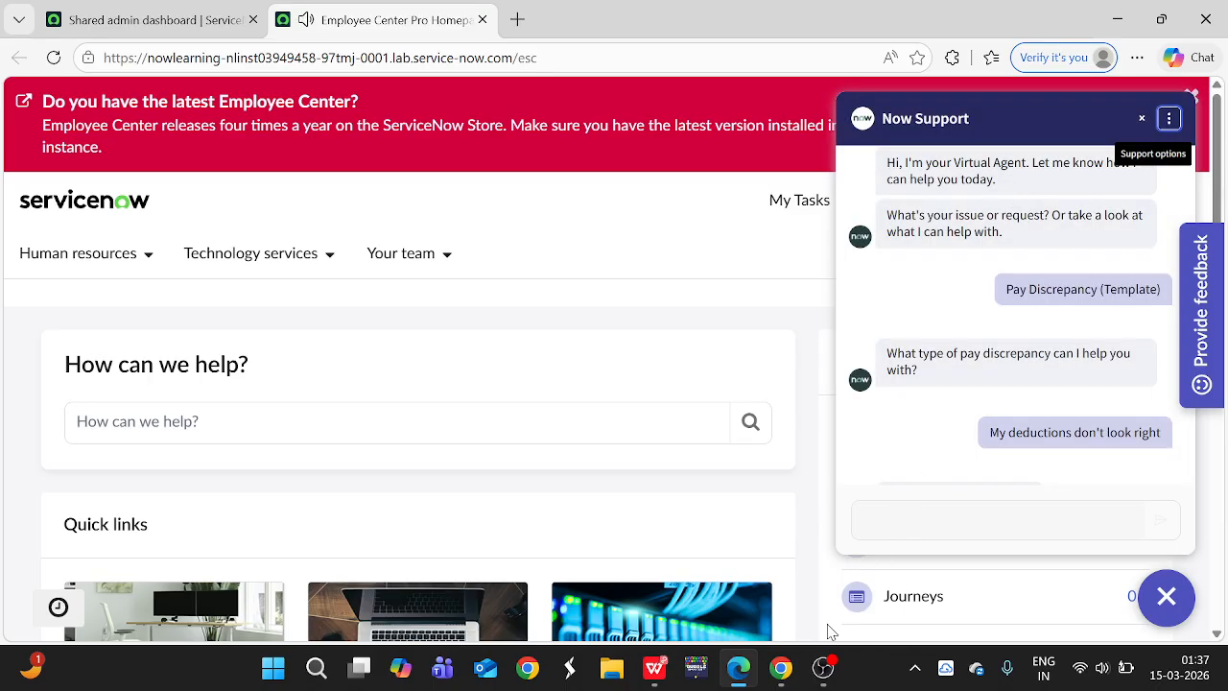
Switch to Chrome, accept the employee's incoming chat in the agent inbox, and review the Virtual Agent conversation history
click(779, 675)
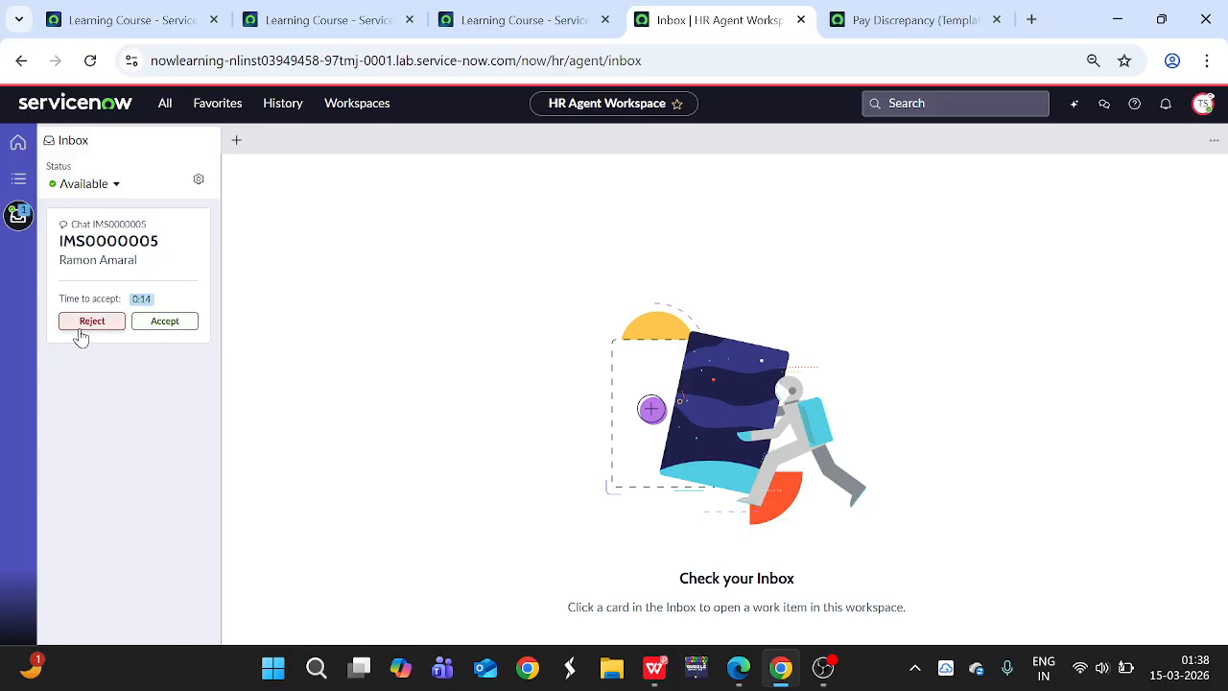
click(165, 321)
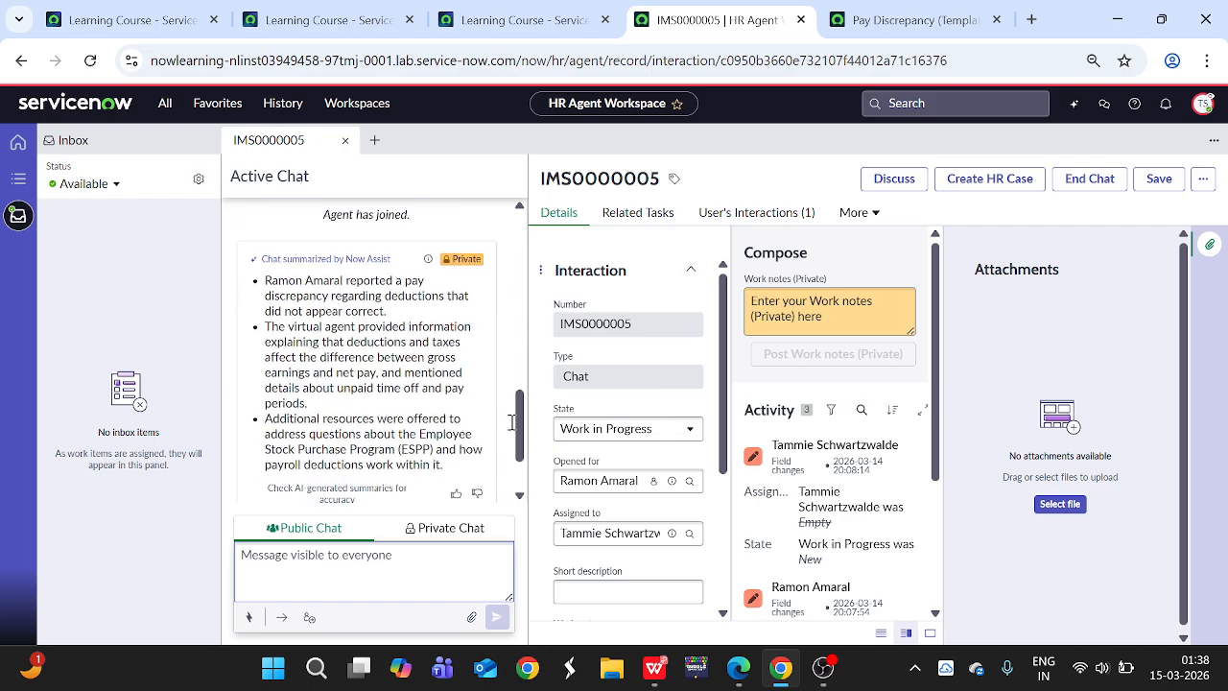
scroll(392, 411, up, 3)
scroll(390, 410, up, 6)
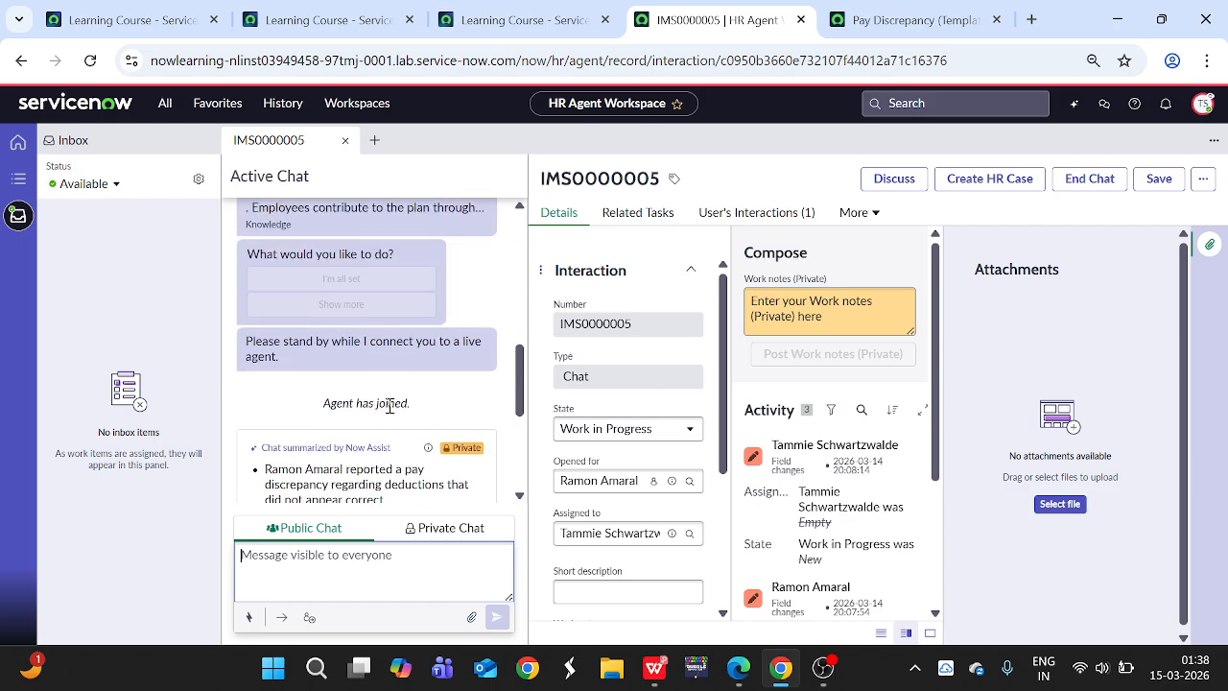
scroll(375, 333, up, 1)
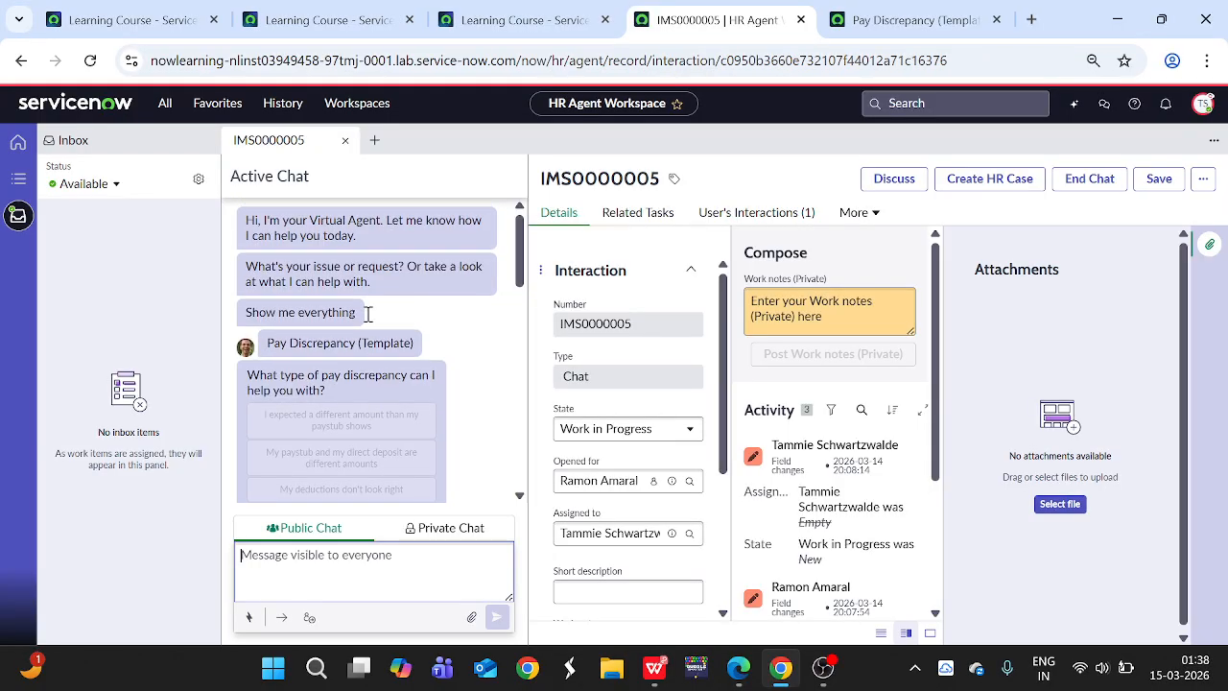
scroll(341, 261, down, 10)
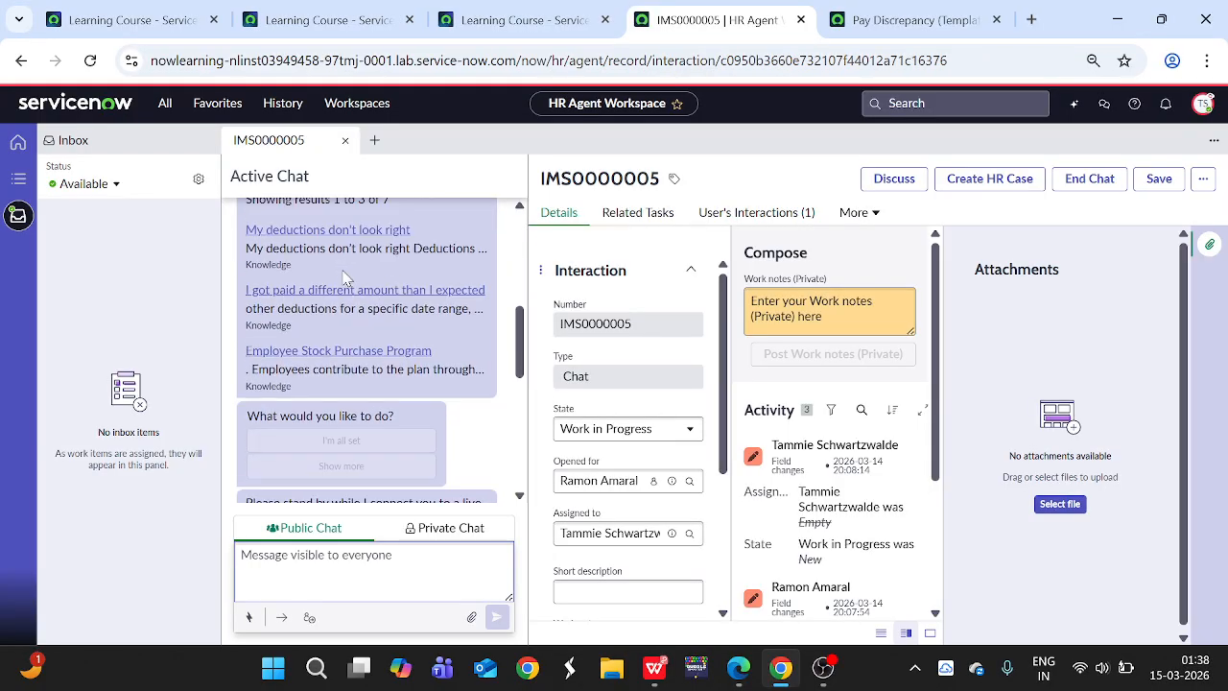
scroll(344, 277, down, 1)
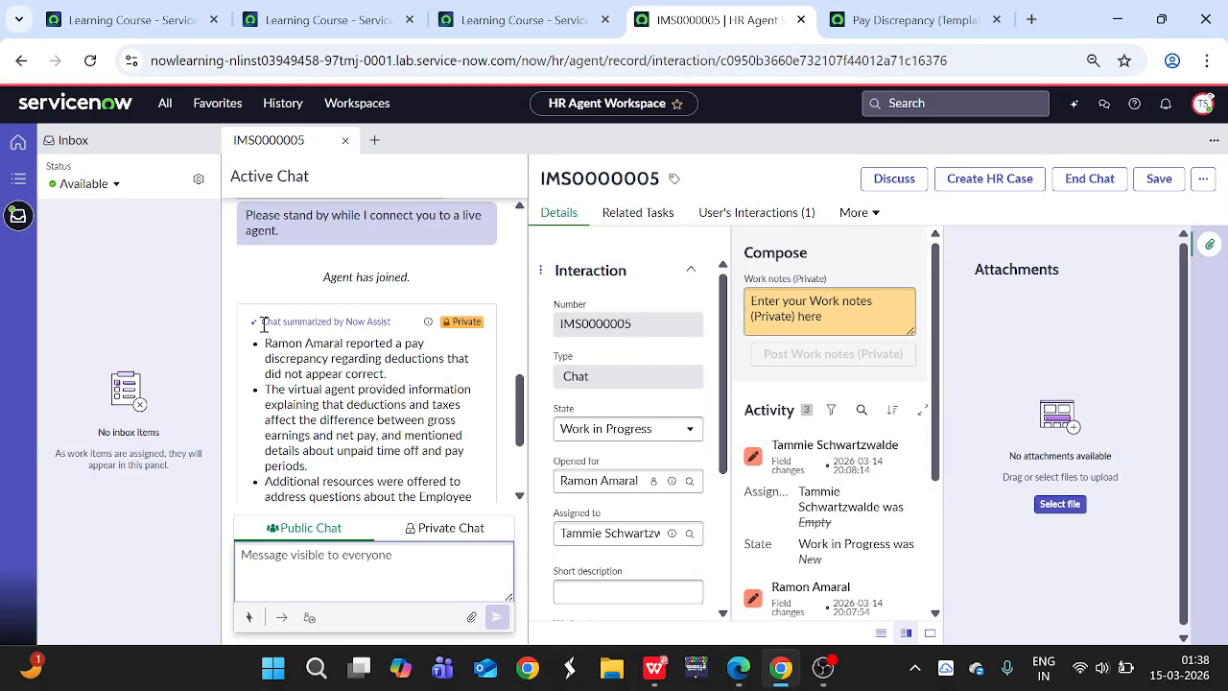
Read the private chat summary generated by Now Assist and rate it as not helpful
drag(263, 324, 384, 325)
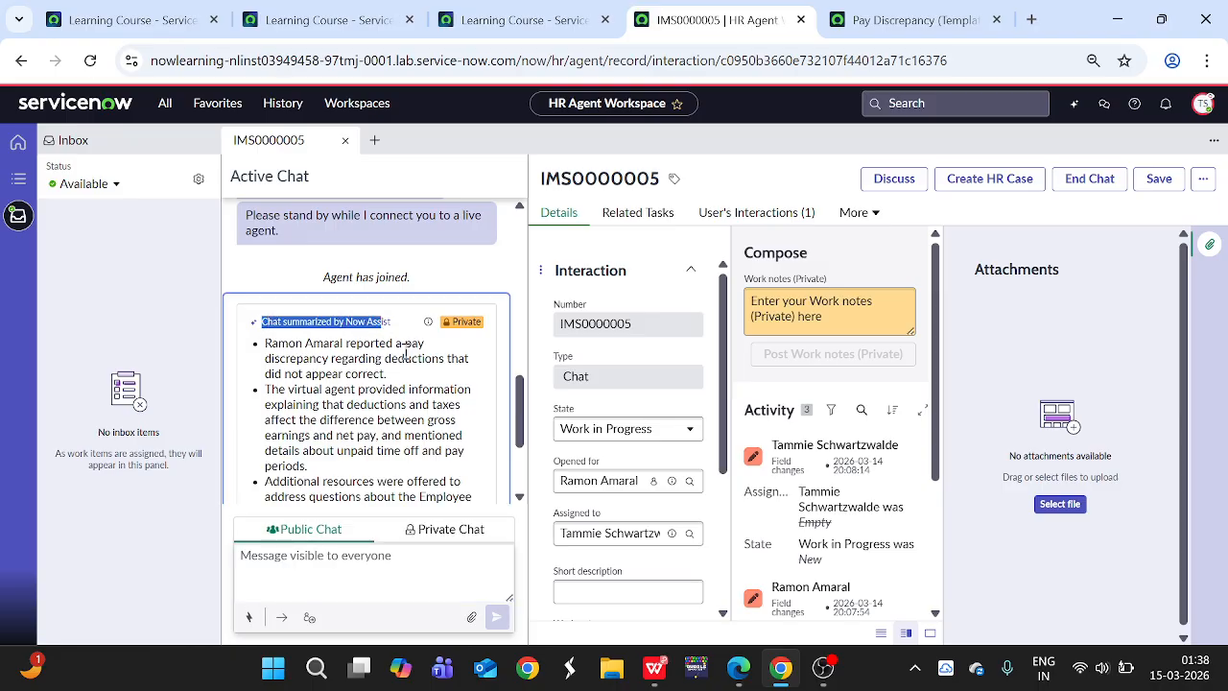
scroll(452, 384, down, 1)
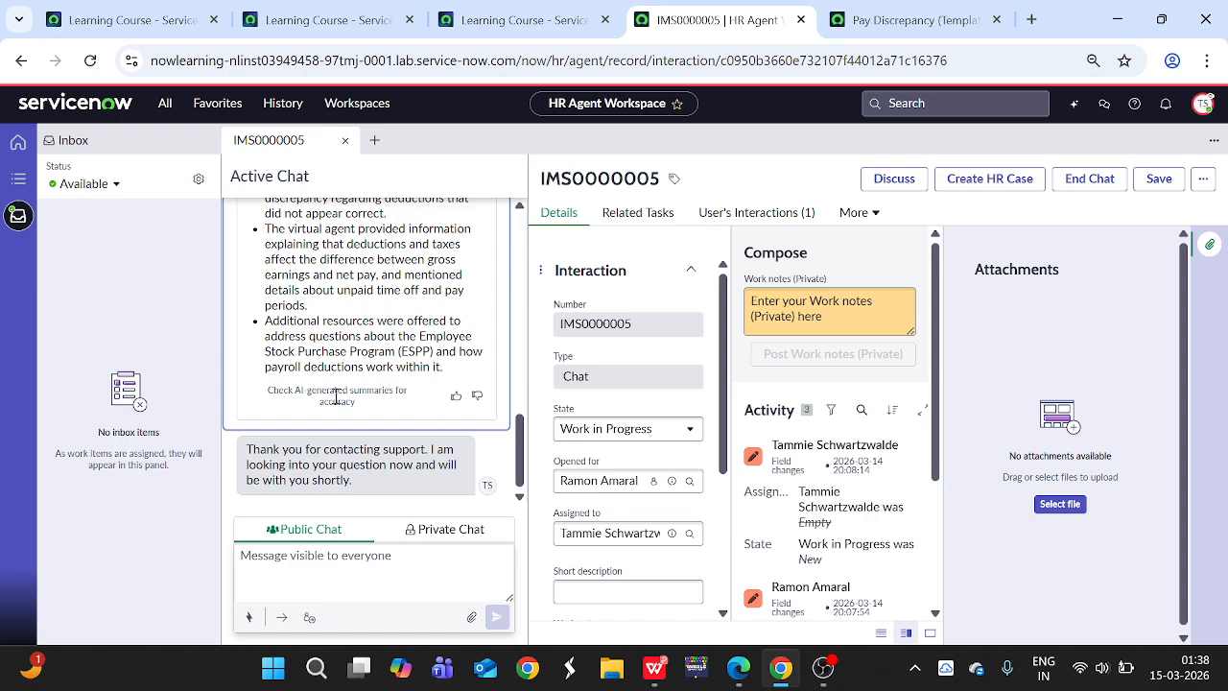
click(476, 397)
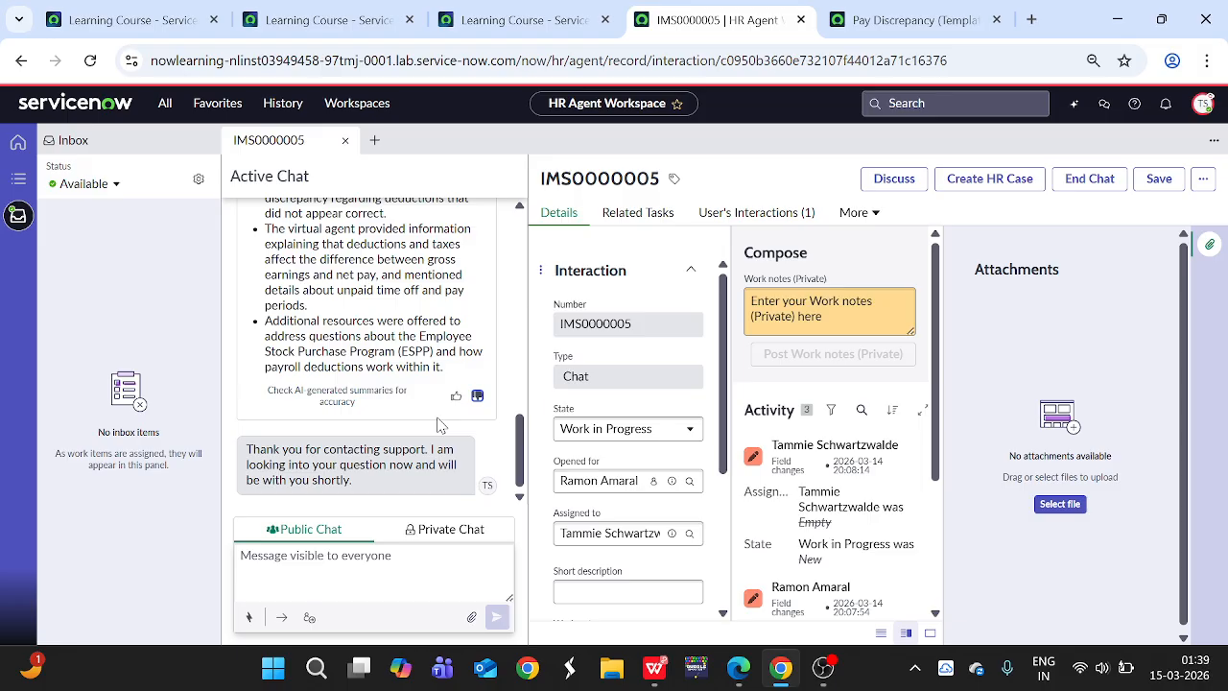
Send a public chat message greeting the employee by first name and asking "How can i help you?"
click(350, 570)
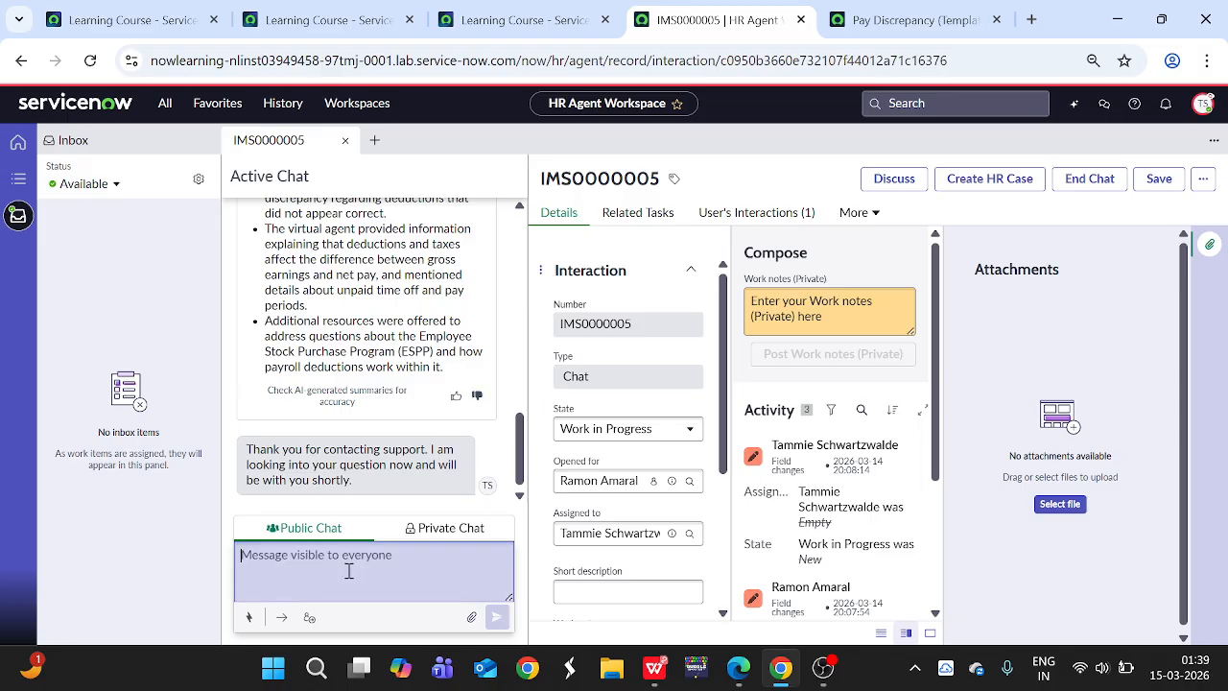
text(Hi)
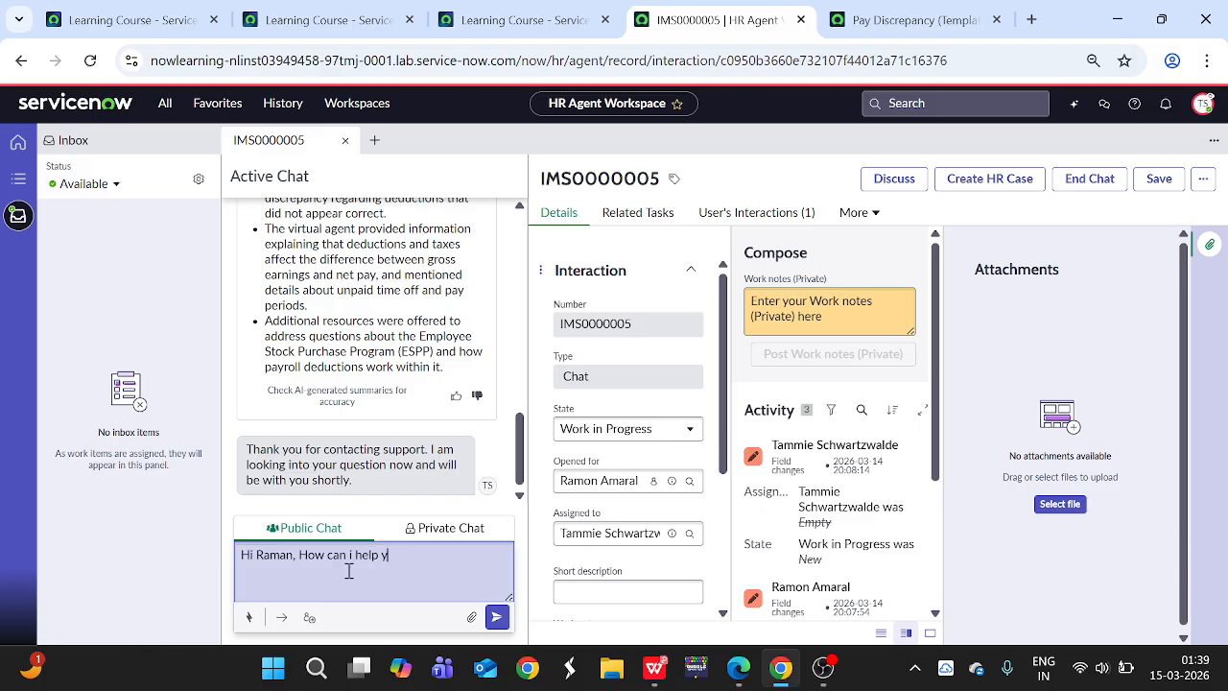
text(Raman, How can i help you?)
key(Return)
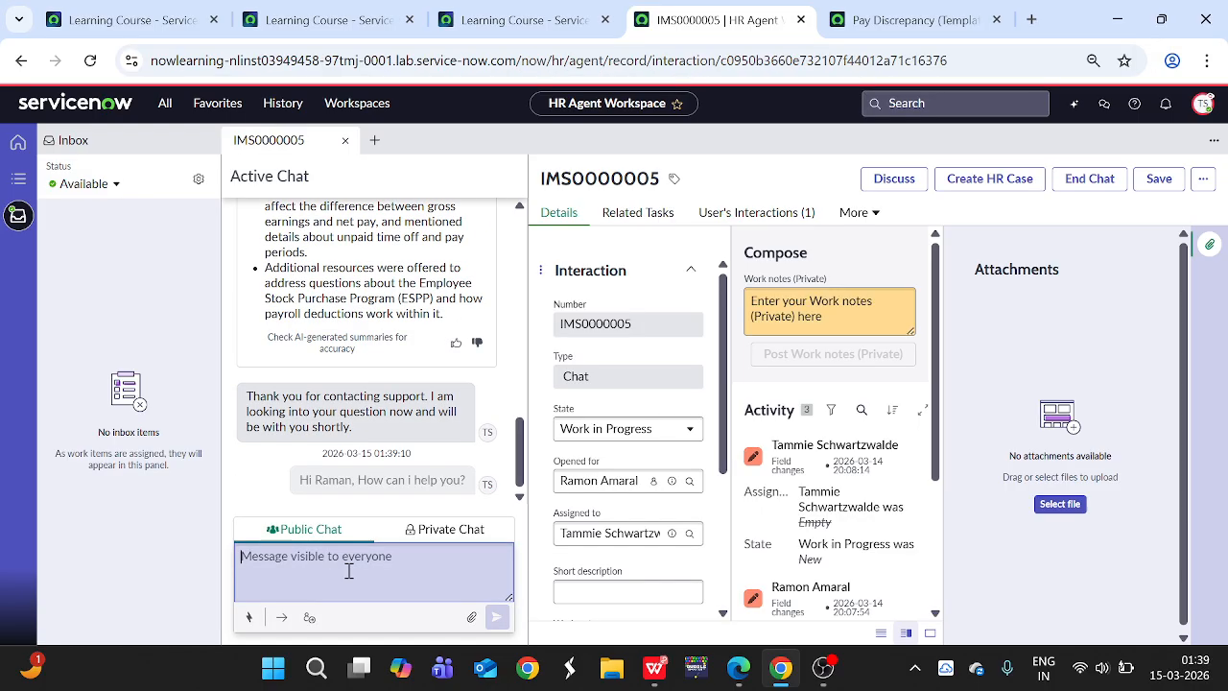
Switch to the employee's Live Agent chat in Edge, reply "I am doing good. How are you doing?" and check it in the agent's Chrome workspace
click(739, 669)
scroll(1074, 376, down, 10)
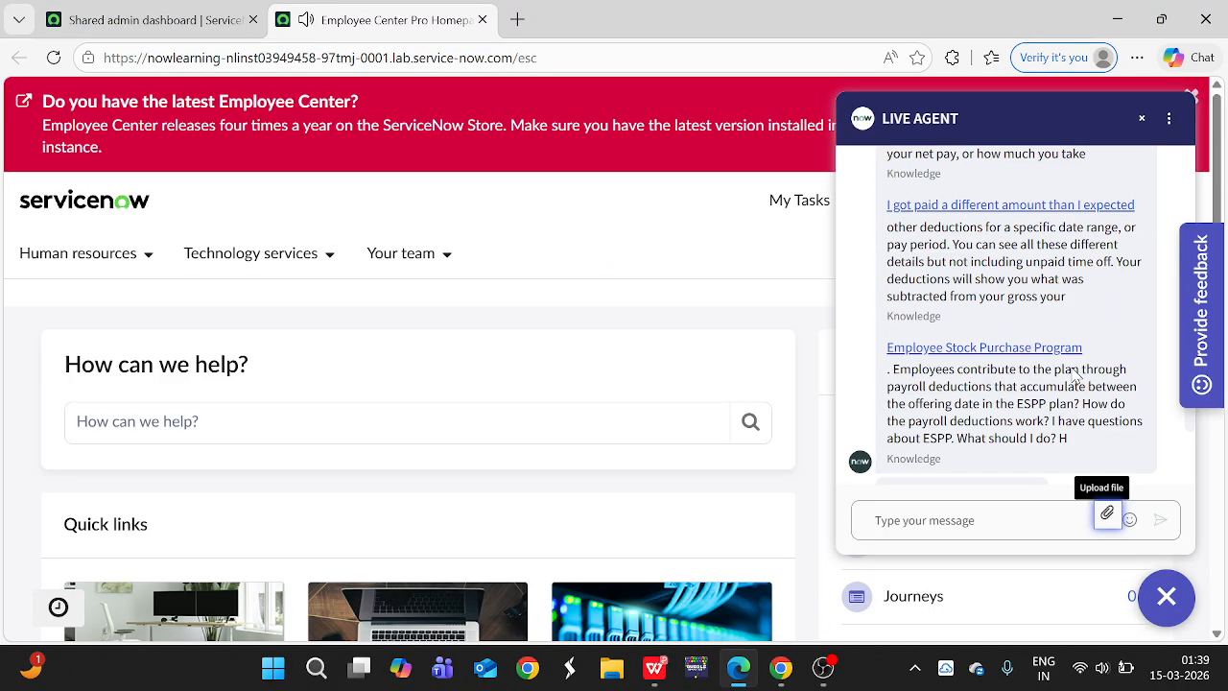
click(954, 511)
text(I am d)
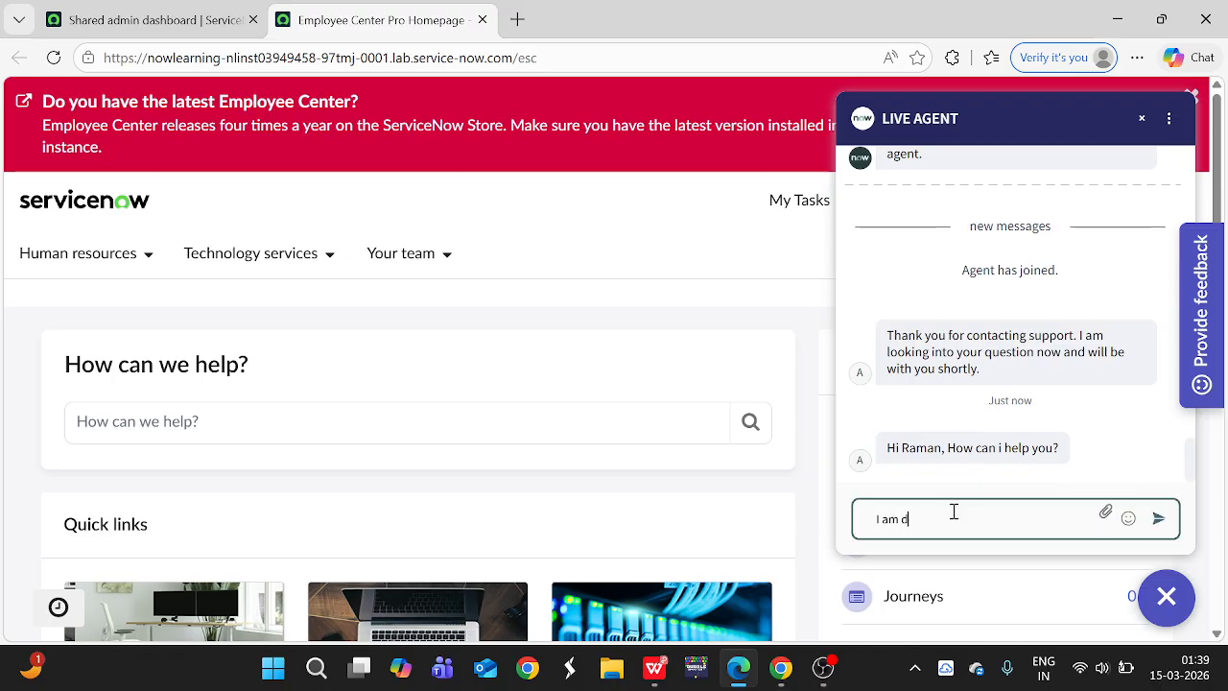
text(oing good.)
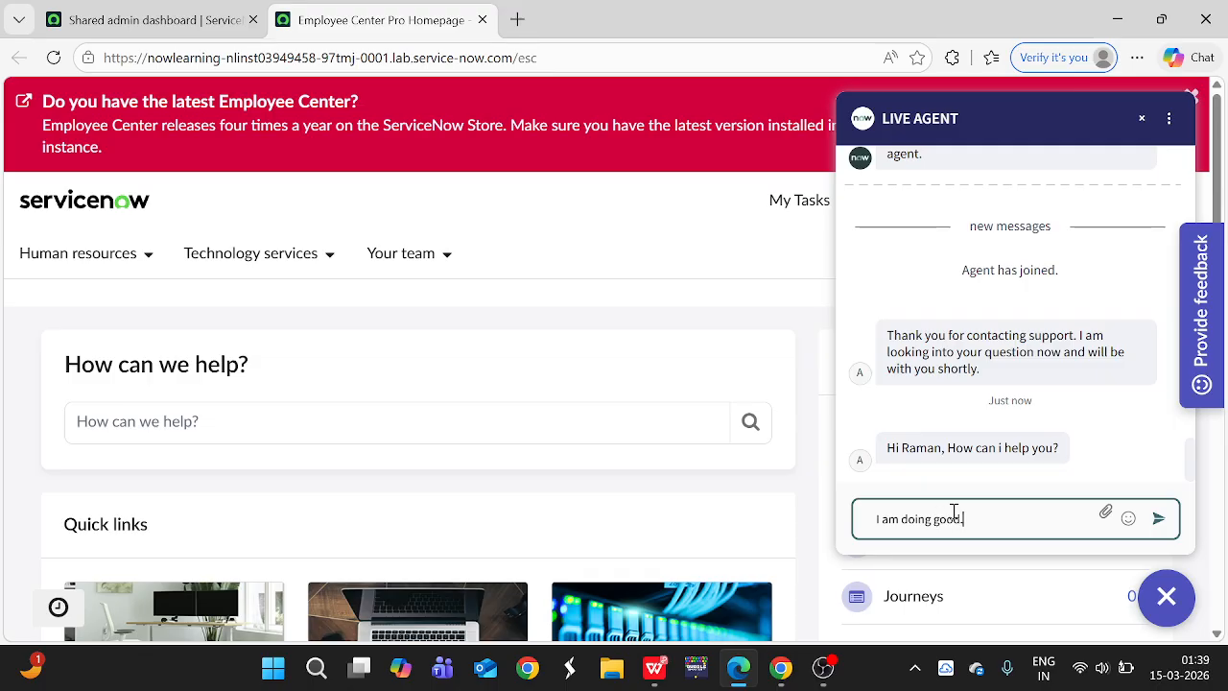
text( How are you doing?)
key(Return)
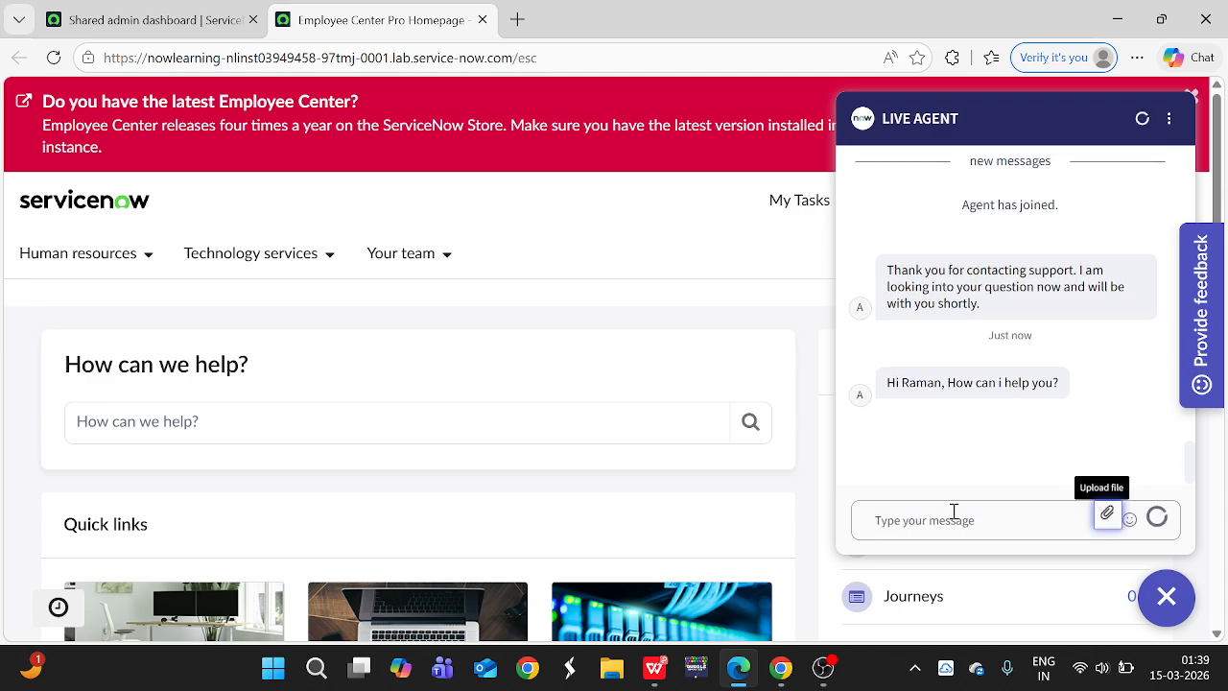
key(alt+Tab)
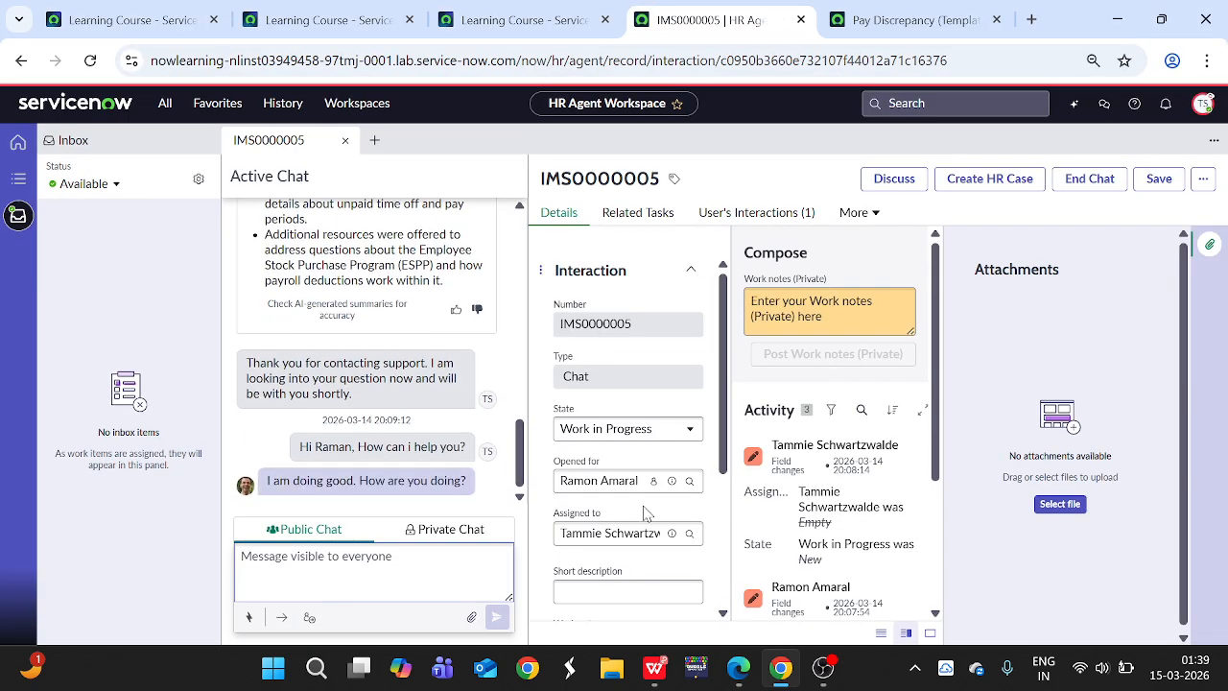
Return to the employee's chat in Edge and send "I have issue with my last month salary."
key(alt+Tab)
click(970, 518)
text(I ha)
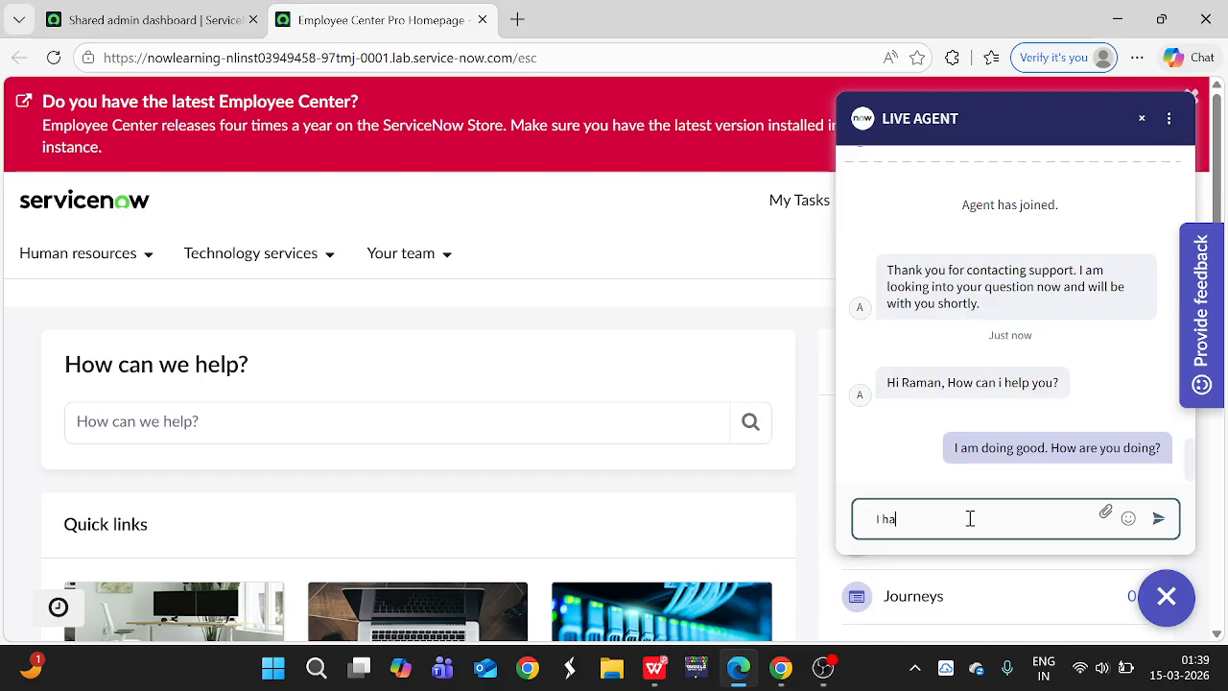
text(ve issue with my last mo)
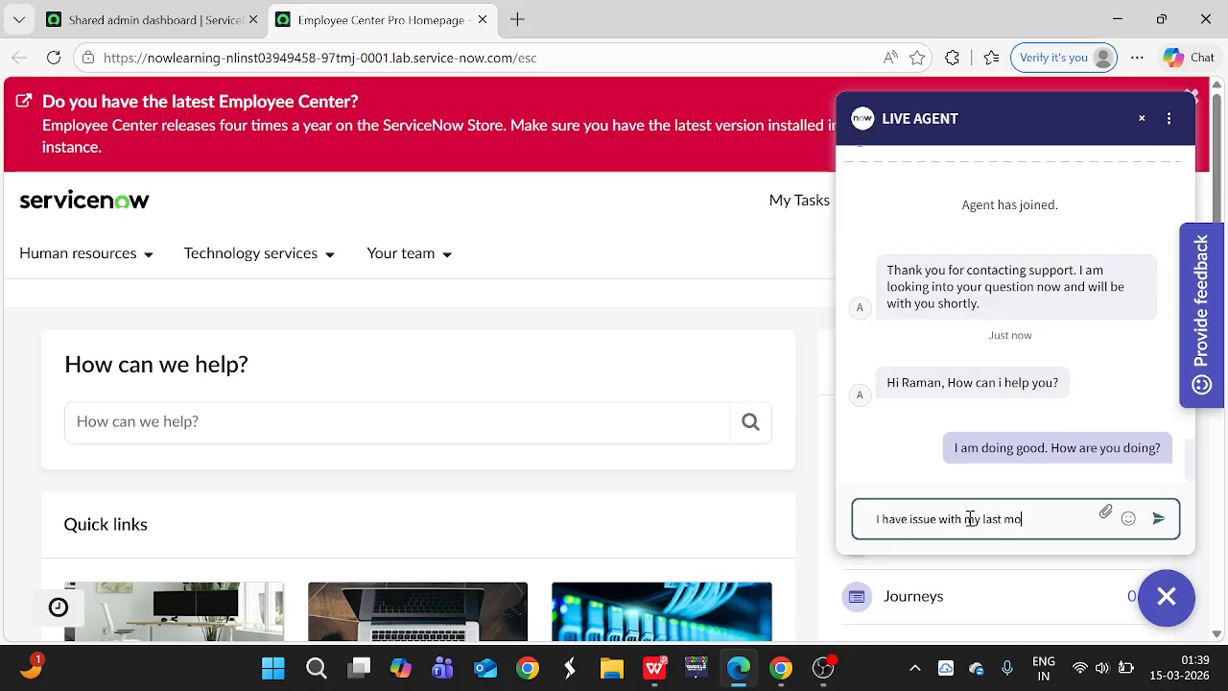
text(nth payment)
key(BackSpace)
key(BackSpace)
key(Return)
Switch to the agent workspace in Chrome and send the public reply "yes, can you please share the more details."
key(alt+Tab)
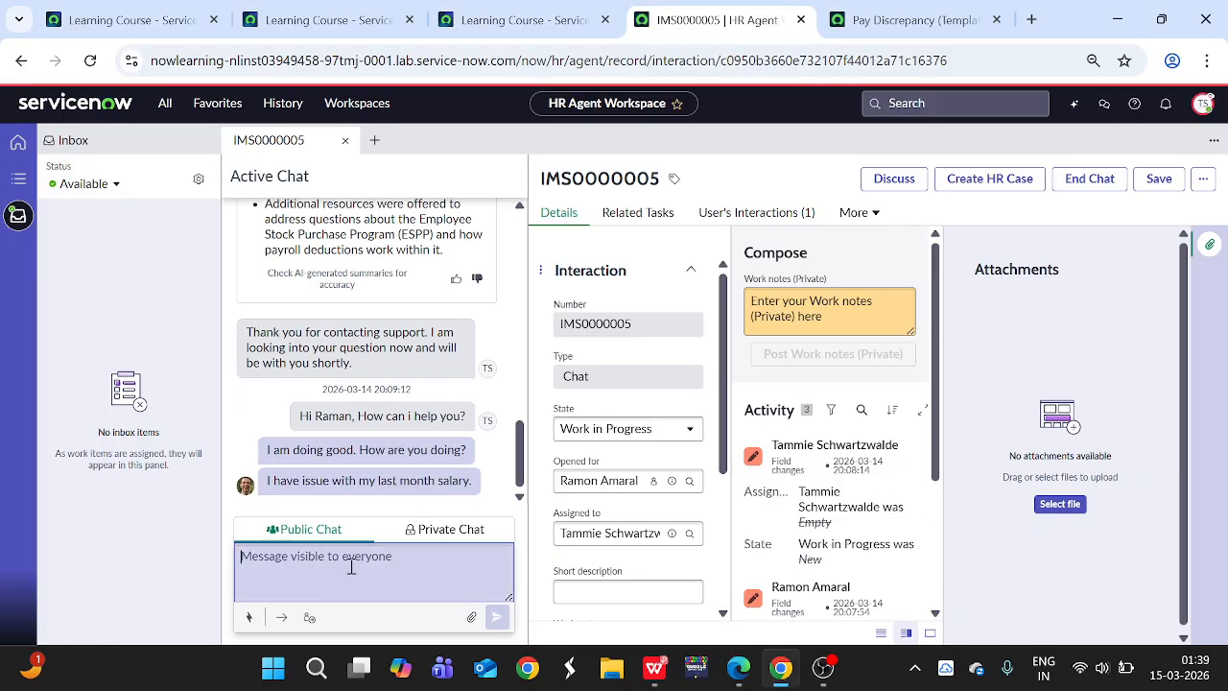
text(ye)
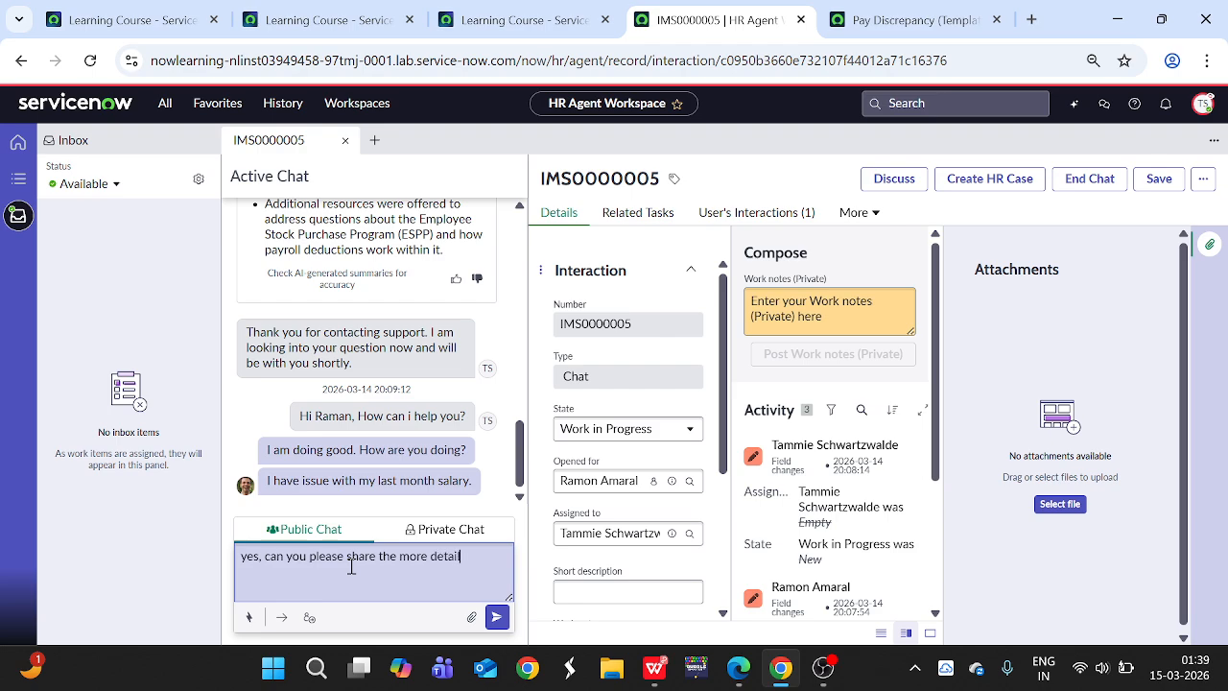
key(Return)
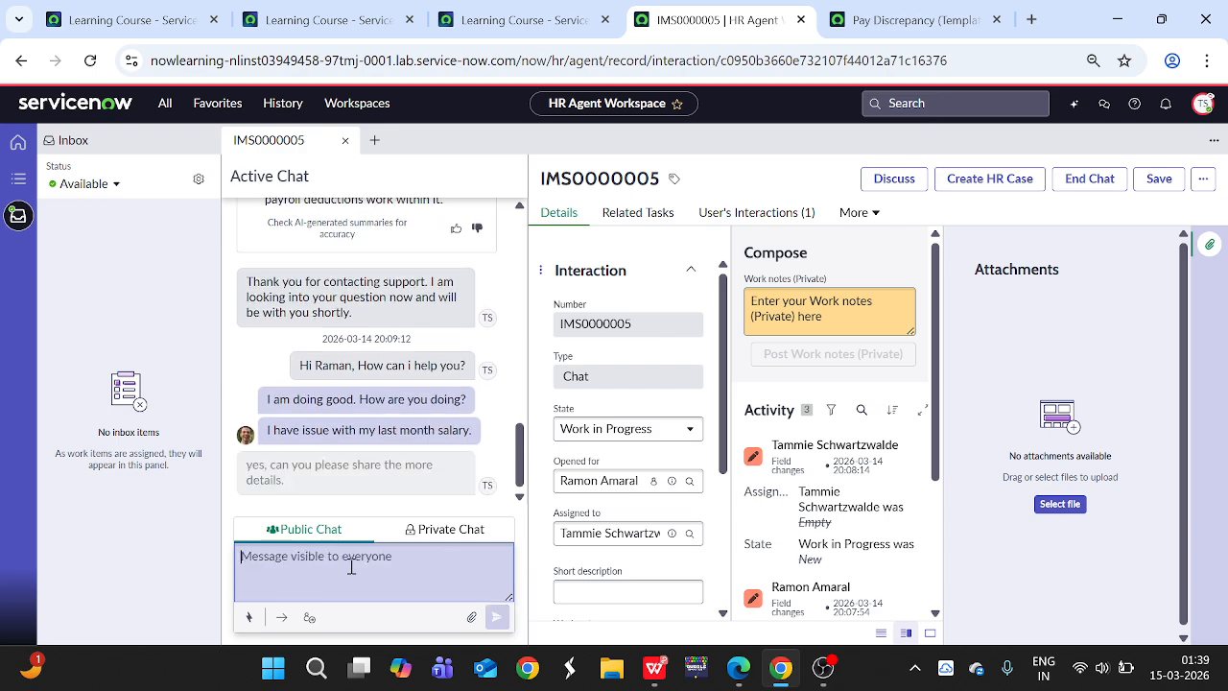
Generate a Now Assist summary of the active chat with the /summarize quick action
click(247, 619)
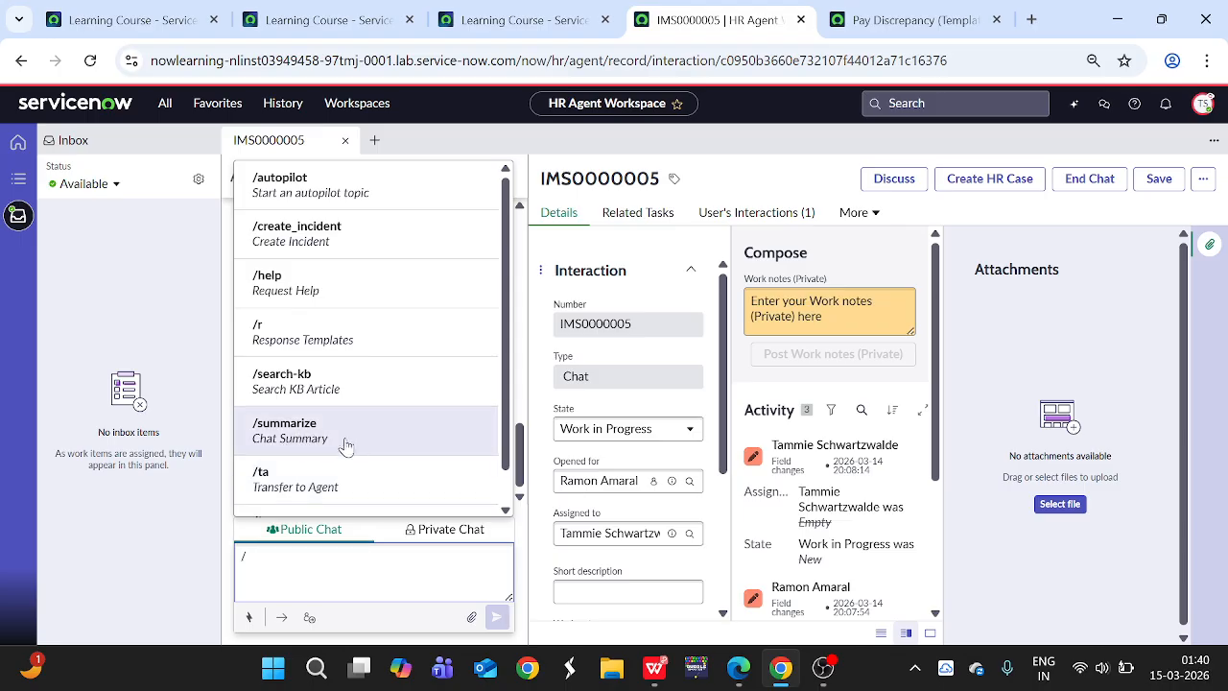
scroll(345, 444, down, 1)
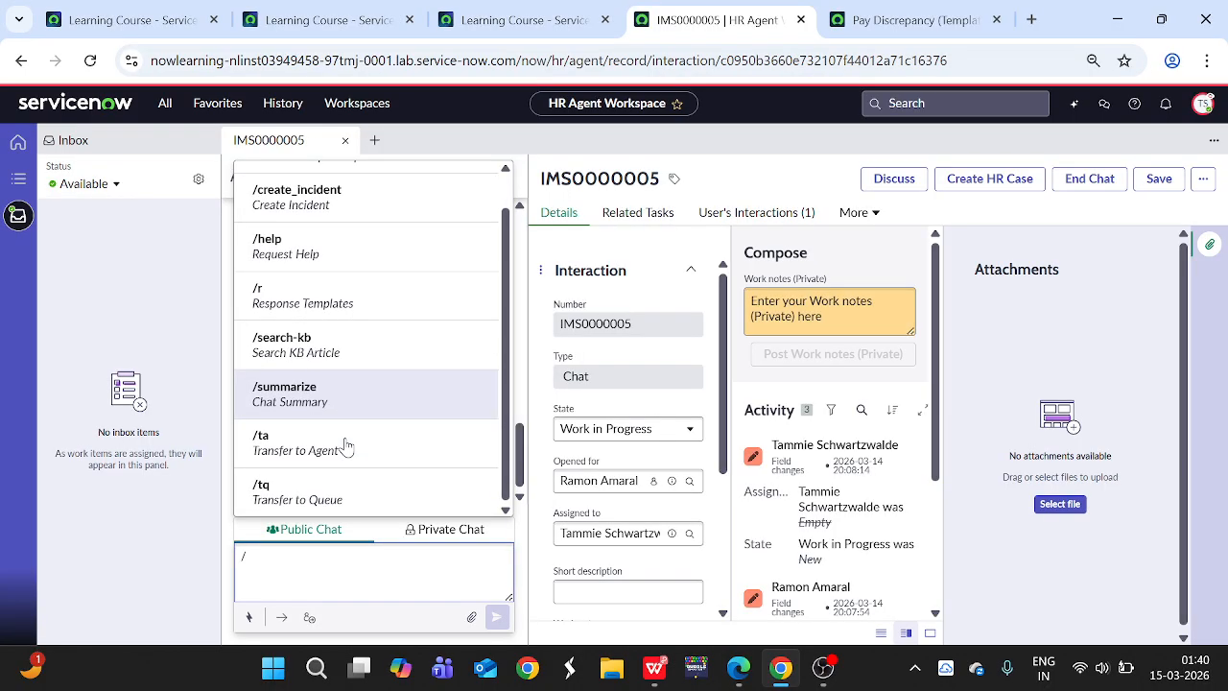
click(289, 402)
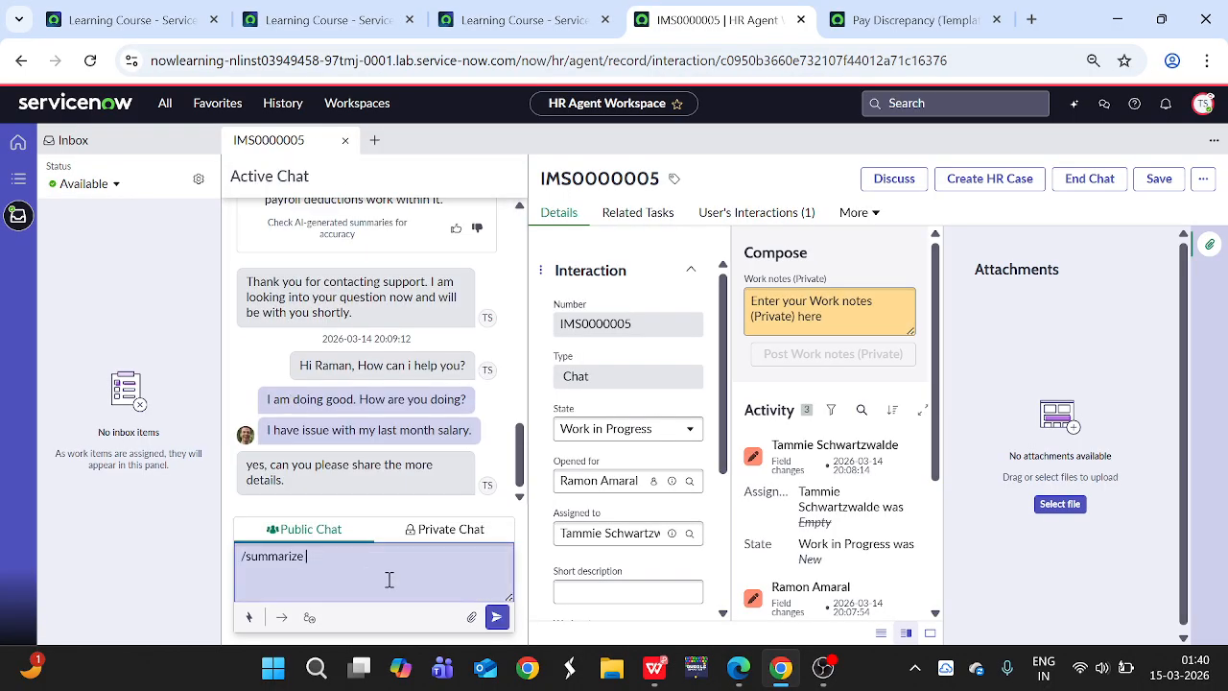
key(Return)
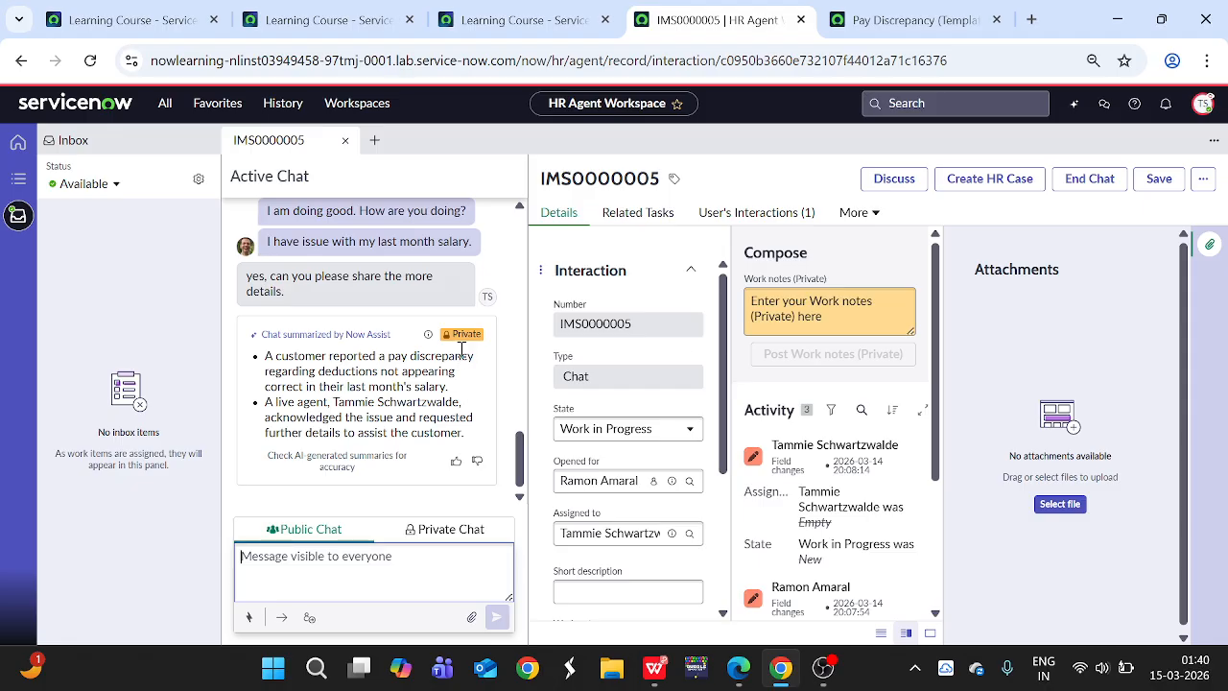
Compare the new private chat summary with the employee's side of the conversation and rate the summary as helpful
key(alt+Tab)
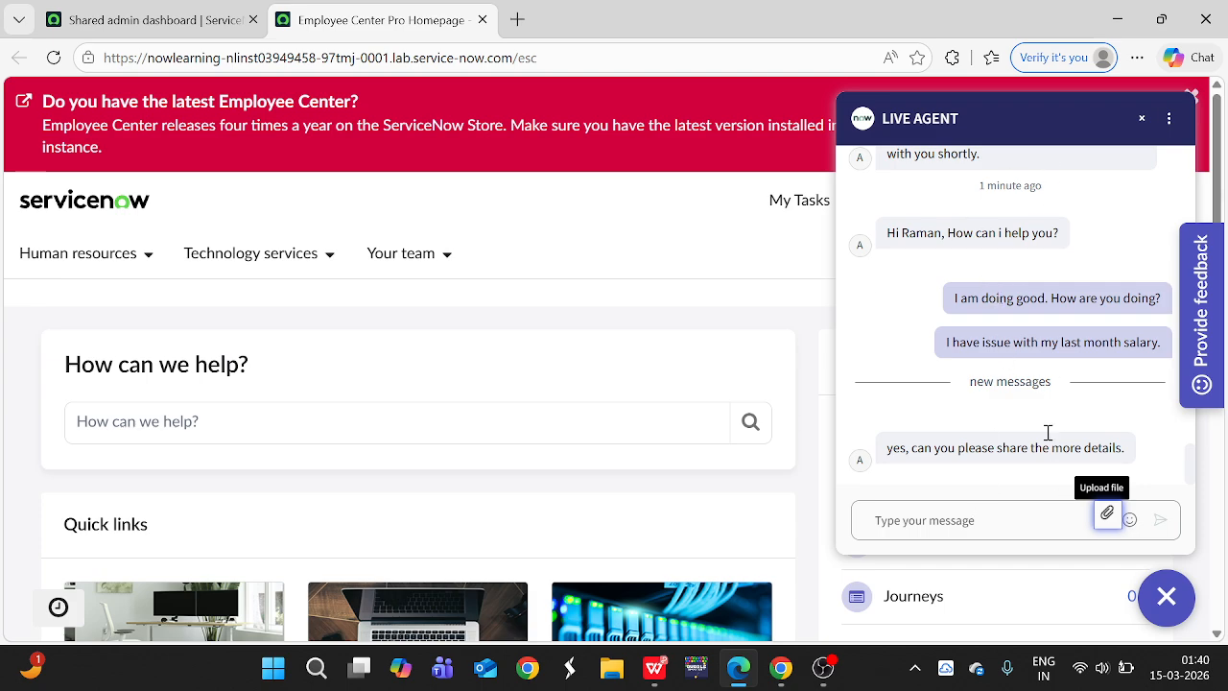
key(alt+Tab)
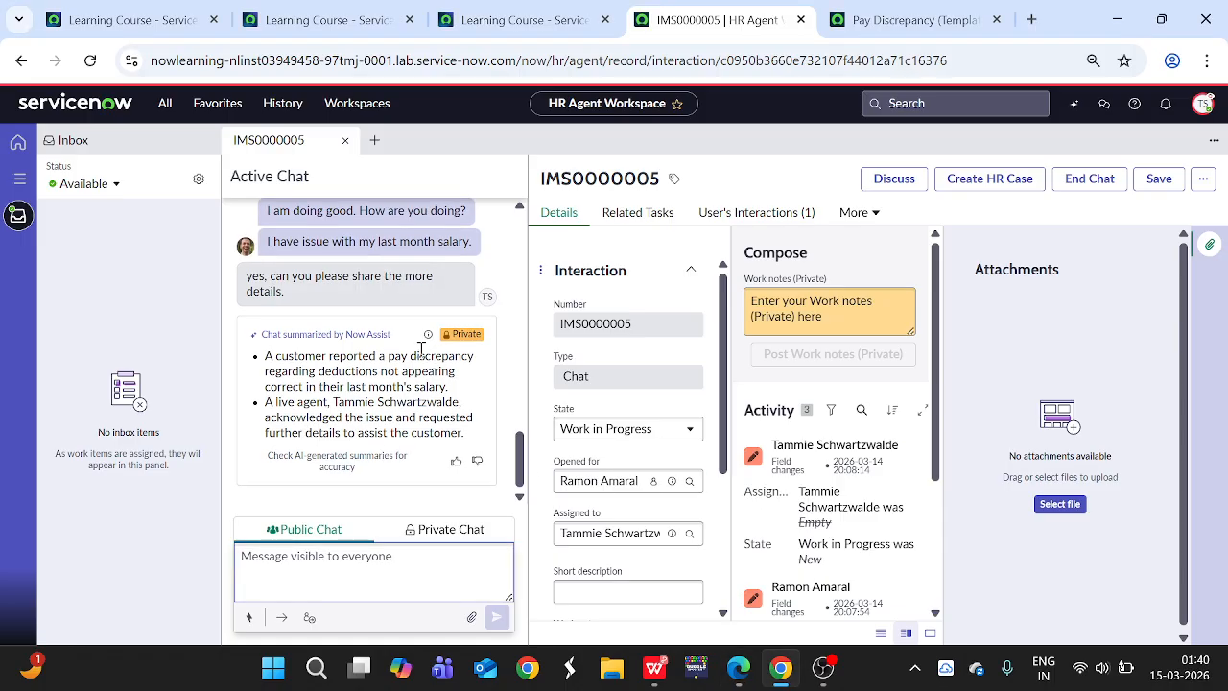
key(alt+Tab)
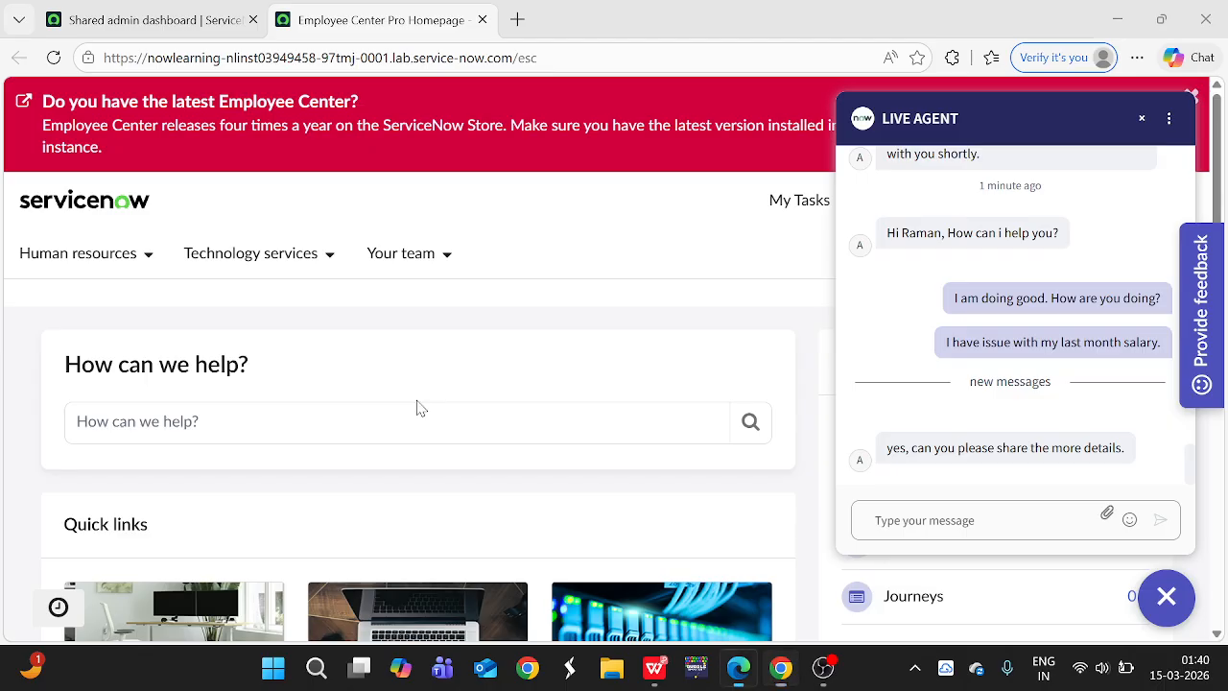
key(alt+Tab)
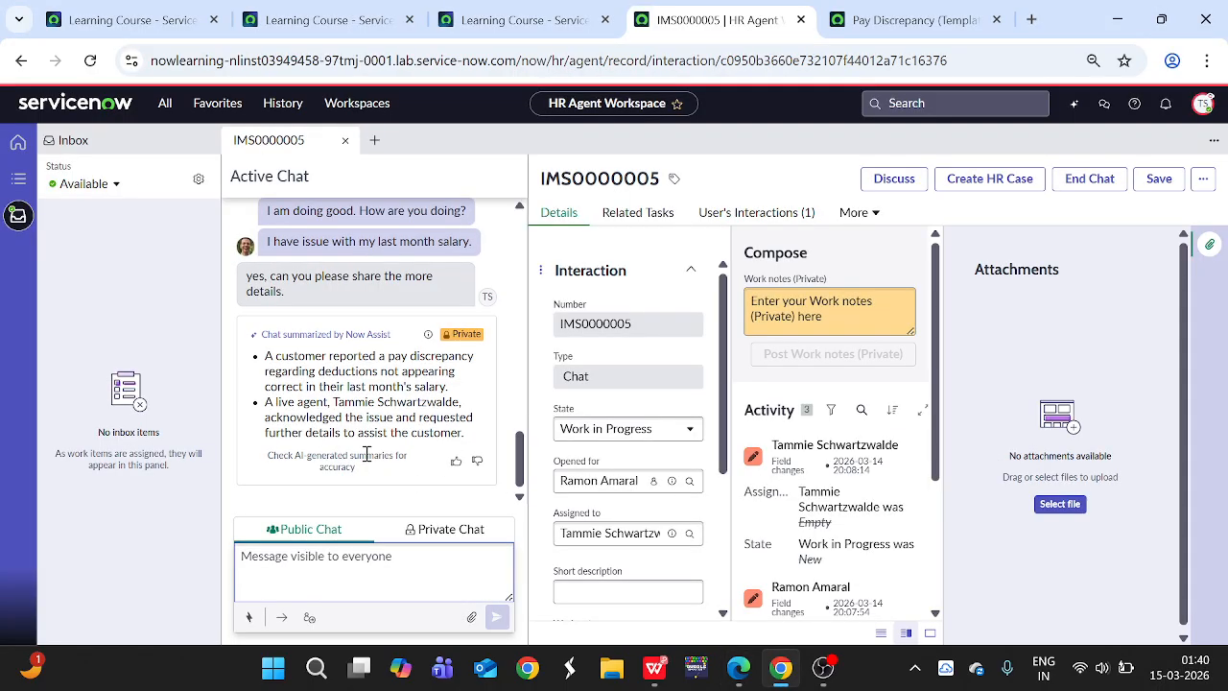
click(456, 461)
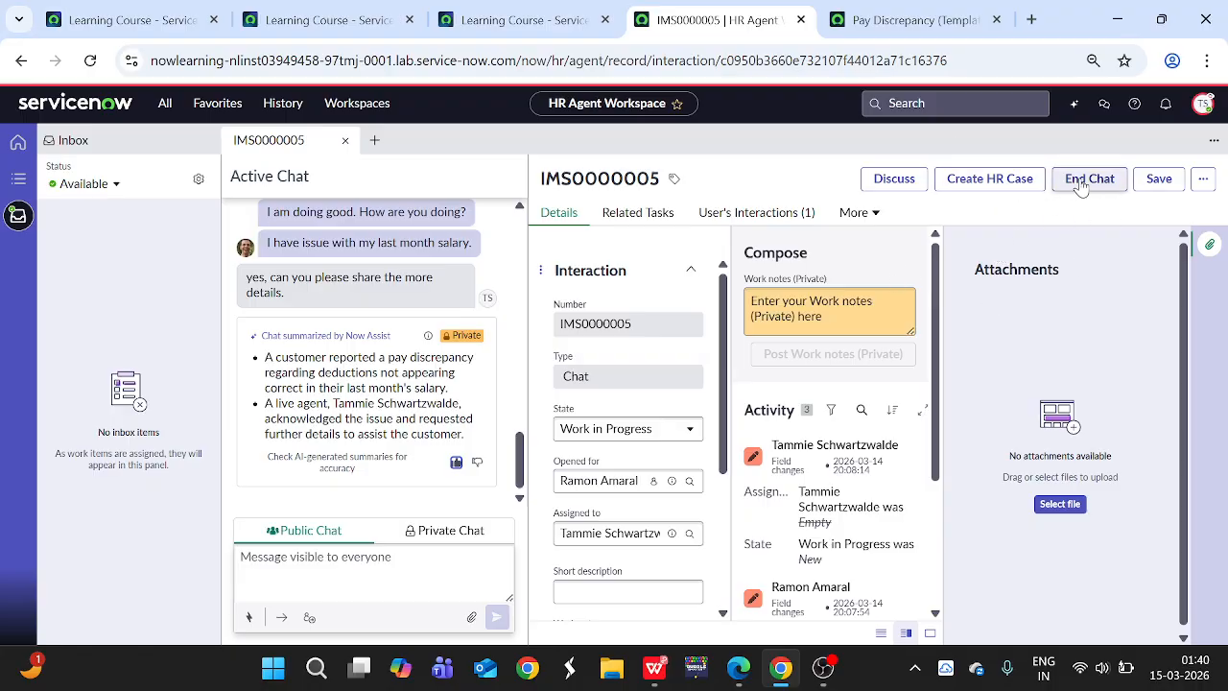
Create an HR case from the interaction with COE HR Payroll Case and HR service Payroll Discrepancy
click(993, 184)
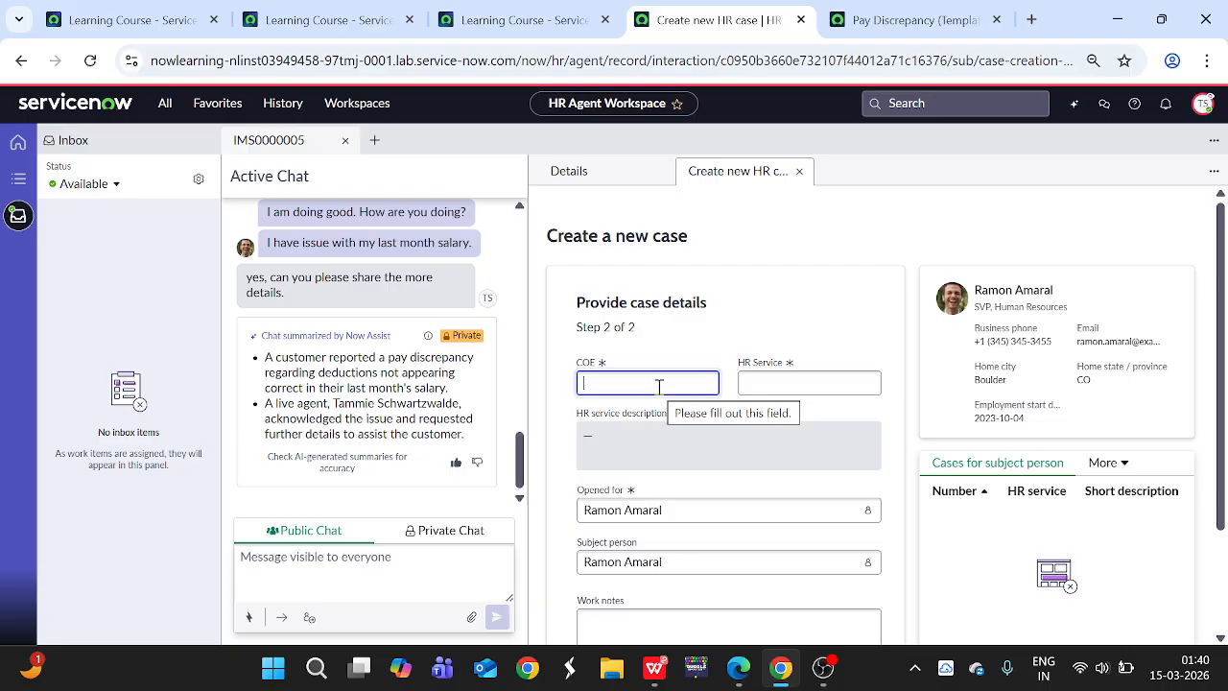
text(pay)
click(656, 409)
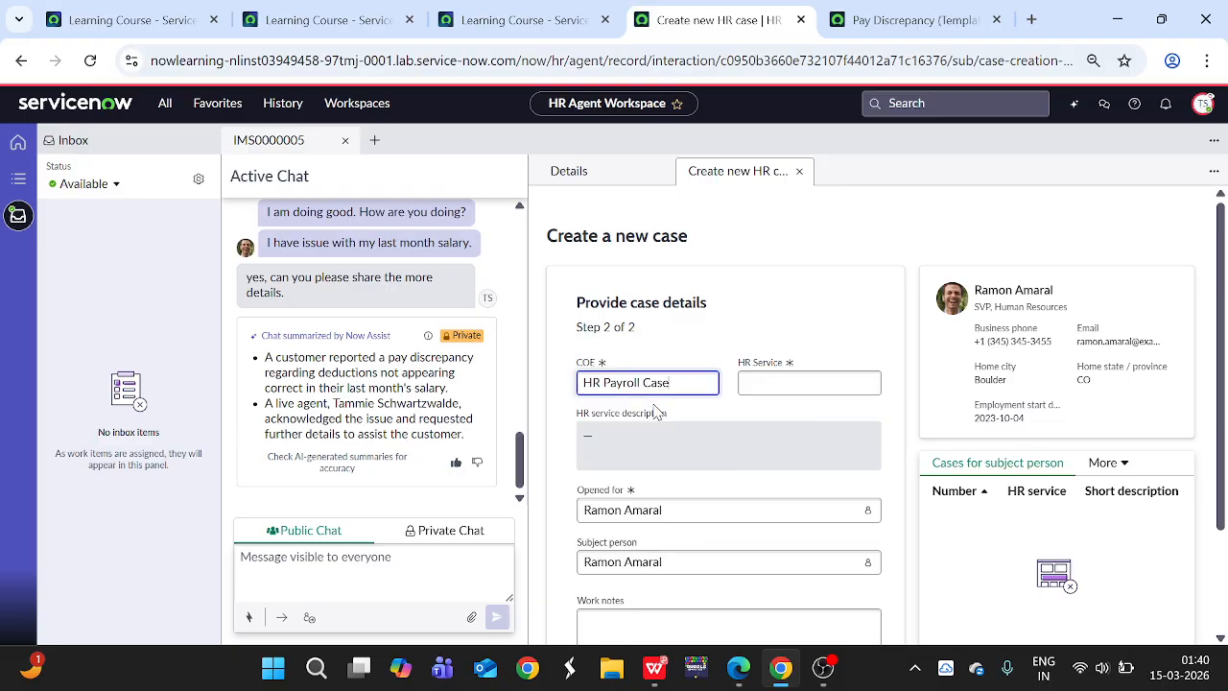
click(796, 385)
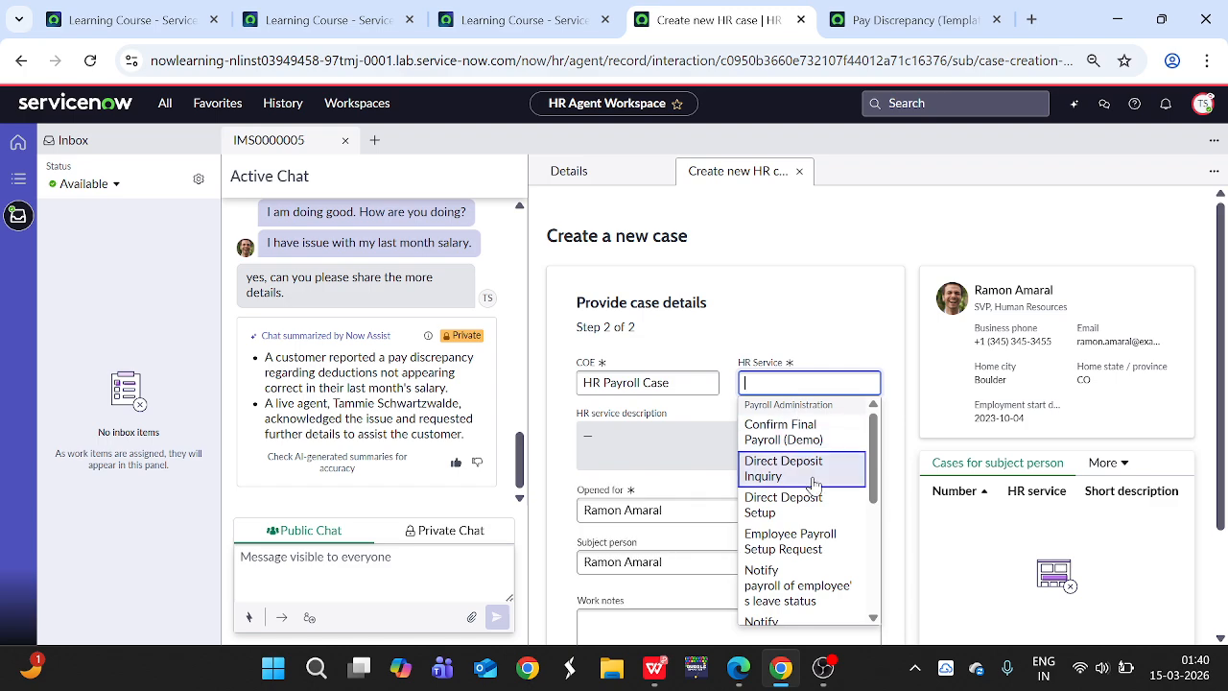
scroll(814, 483, down, 3)
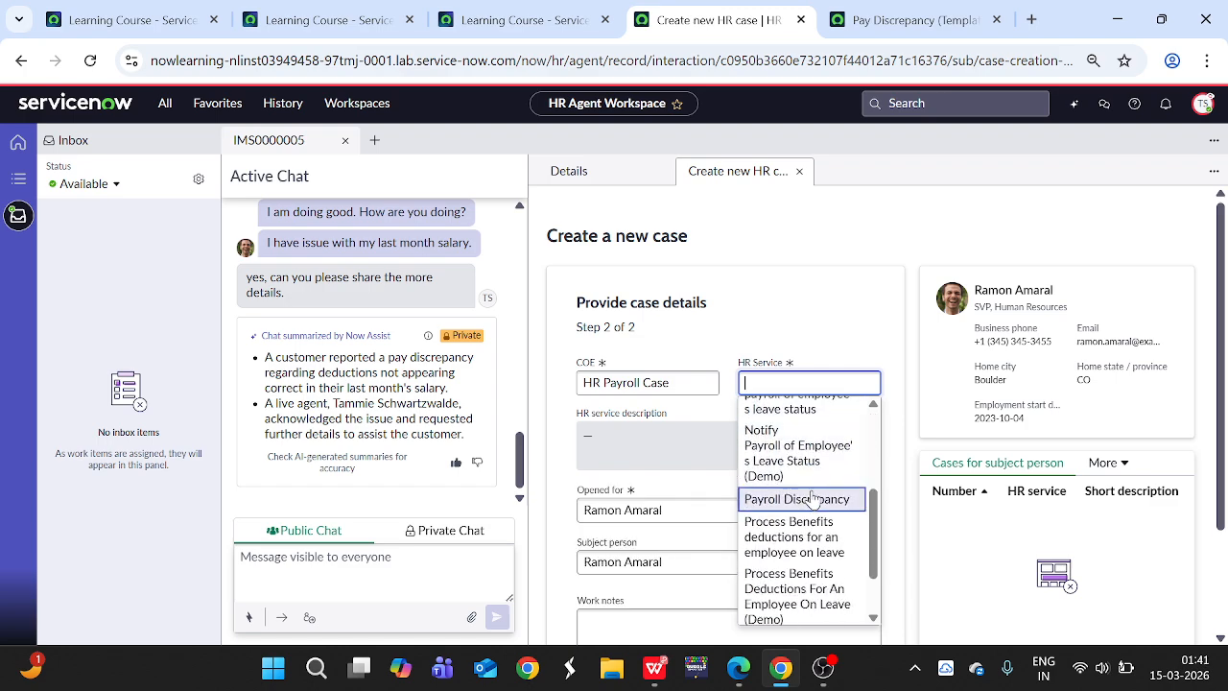
click(814, 498)
scroll(821, 422, down, 2)
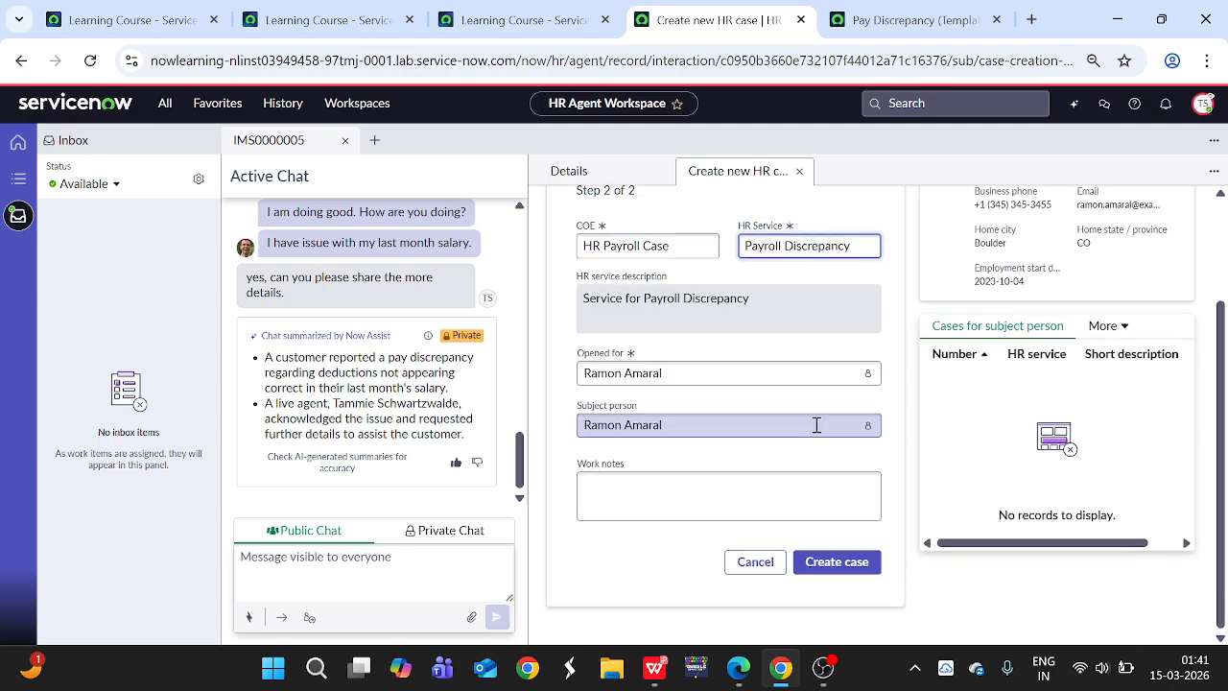
click(843, 574)
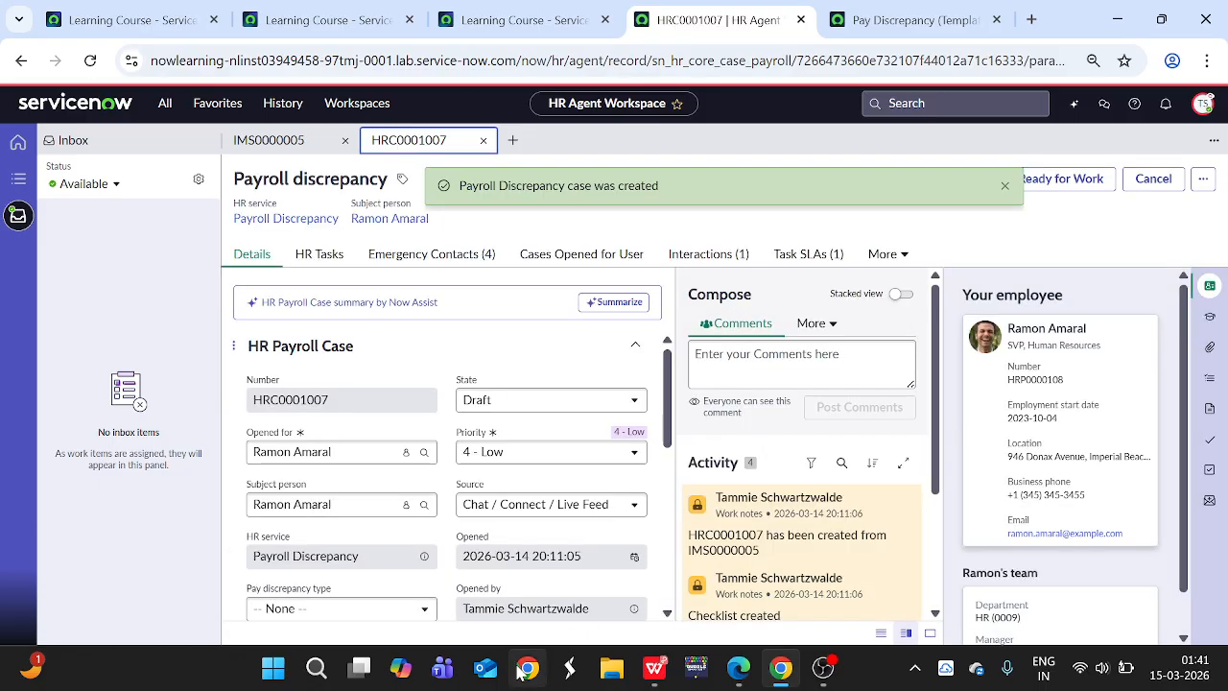
Check the employee's chat in Edge, return to the new payroll case in Chrome and copy its case number
mouse_move(659, 679)
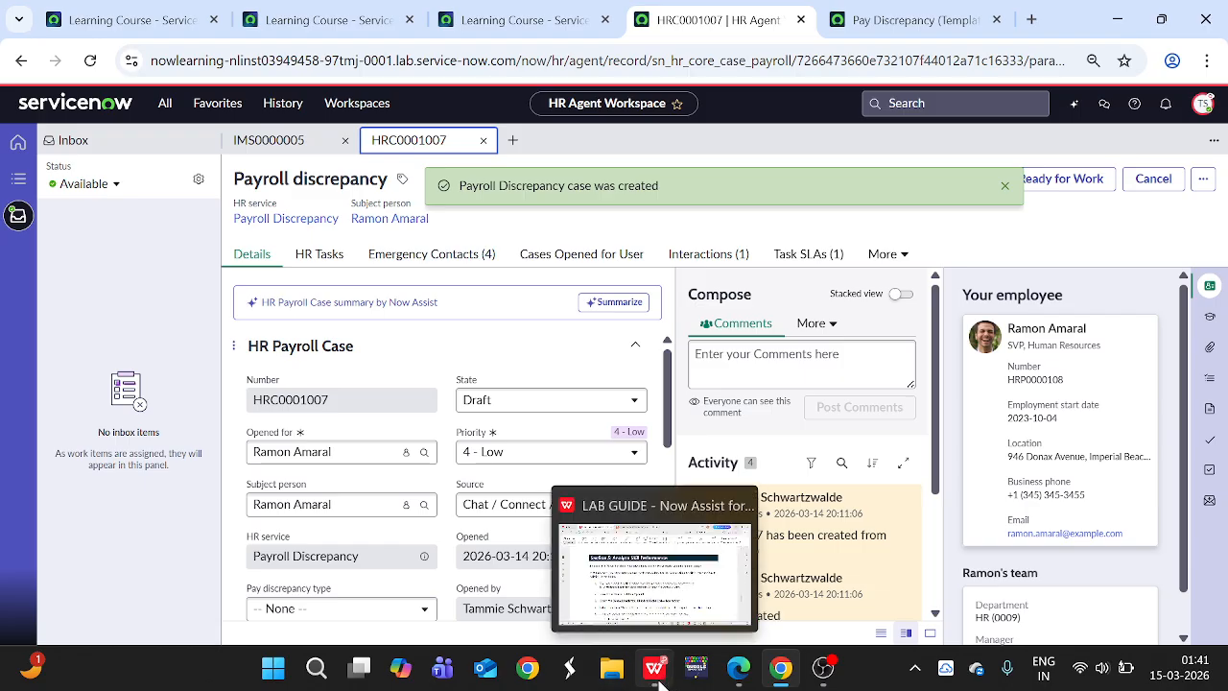
click(739, 669)
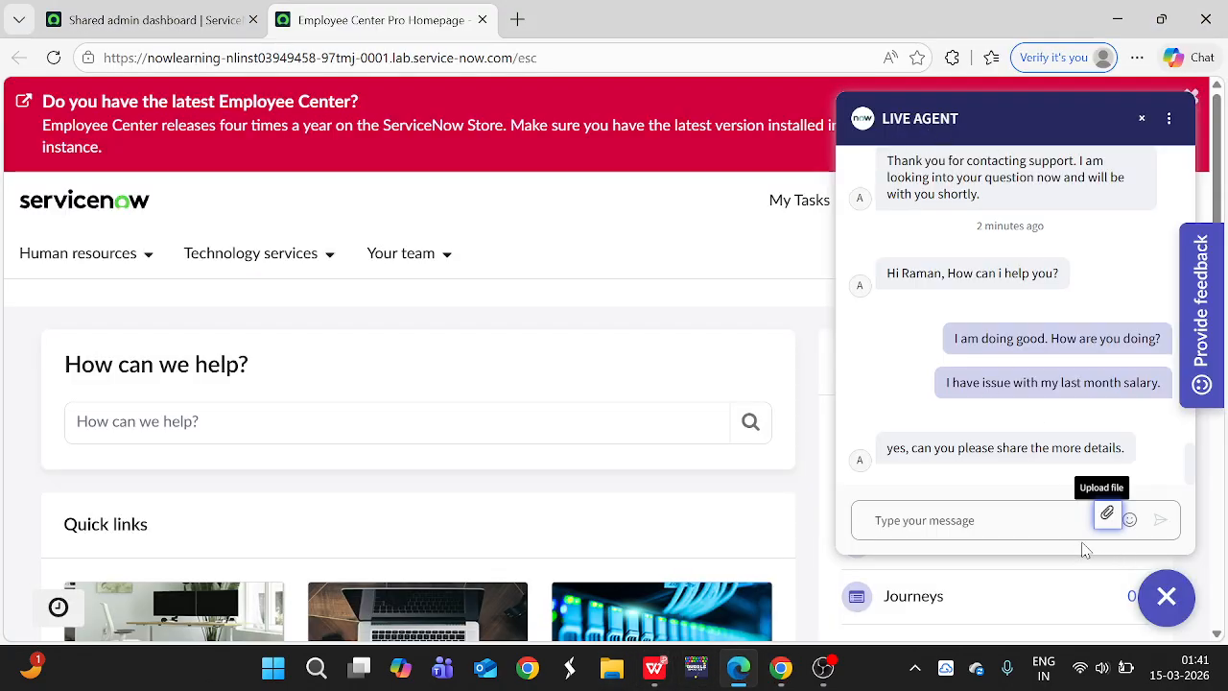
key(alt+Tab)
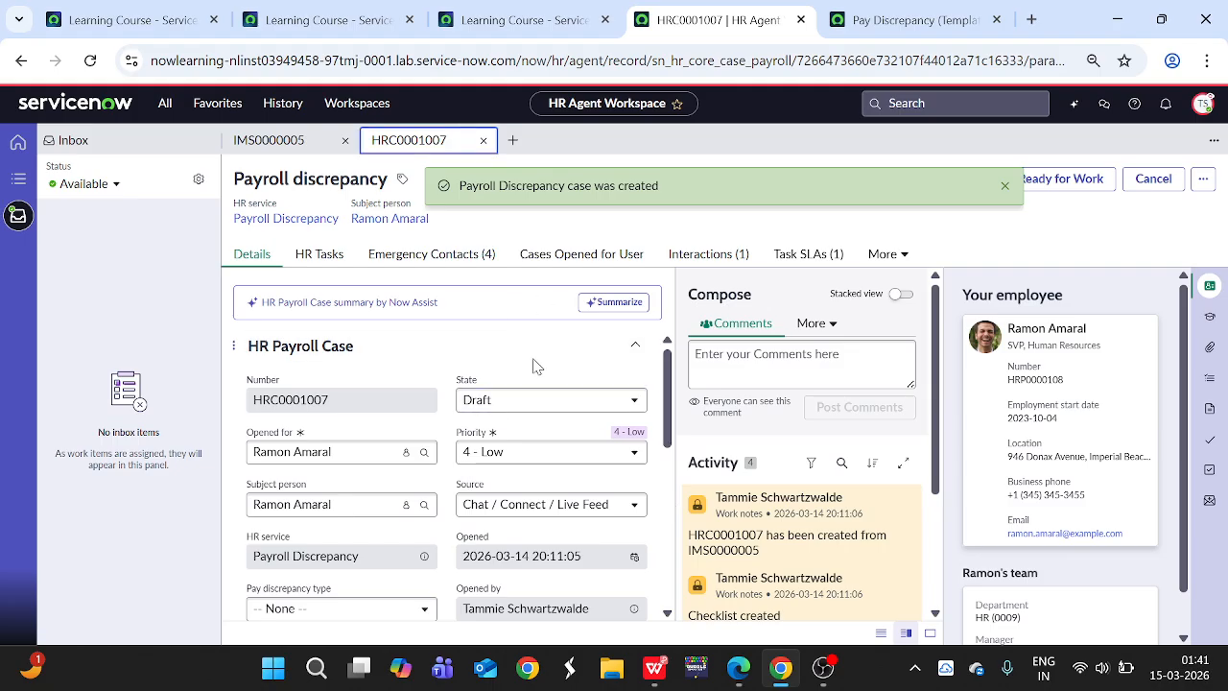
click(288, 404)
double_click(288, 404)
key(ctrl+c)
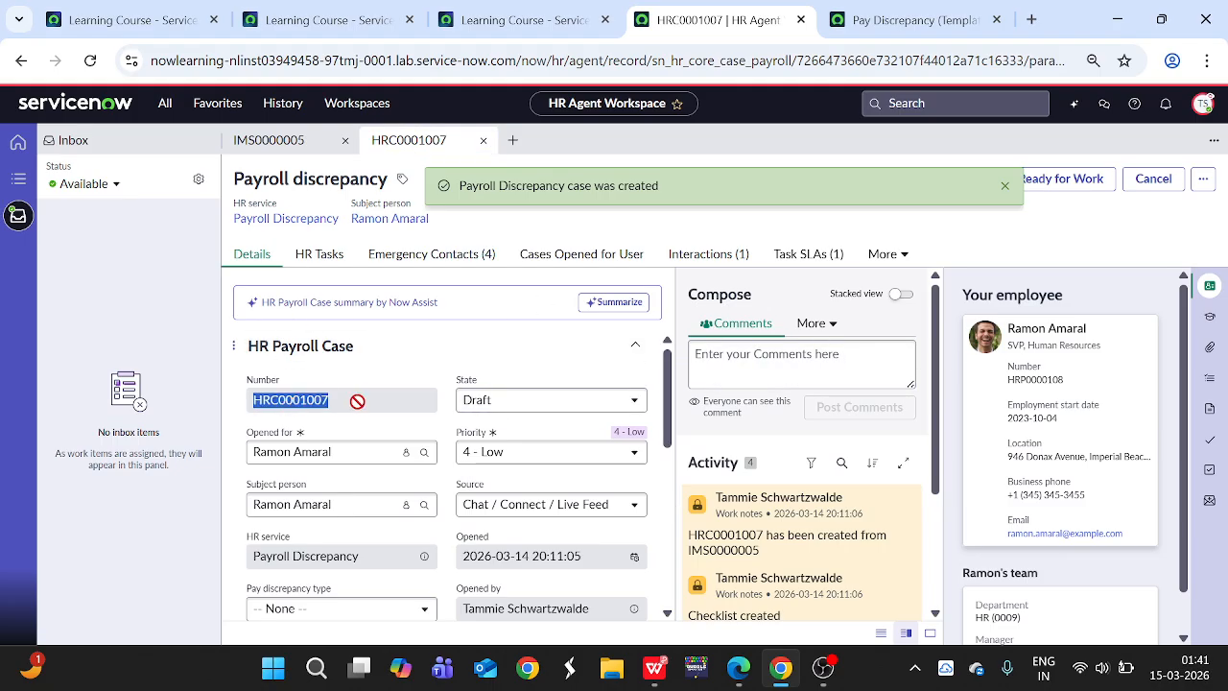
Send the employee a public message in the interaction's chat reading "I have opend", the copied case number and "for you."
click(263, 141)
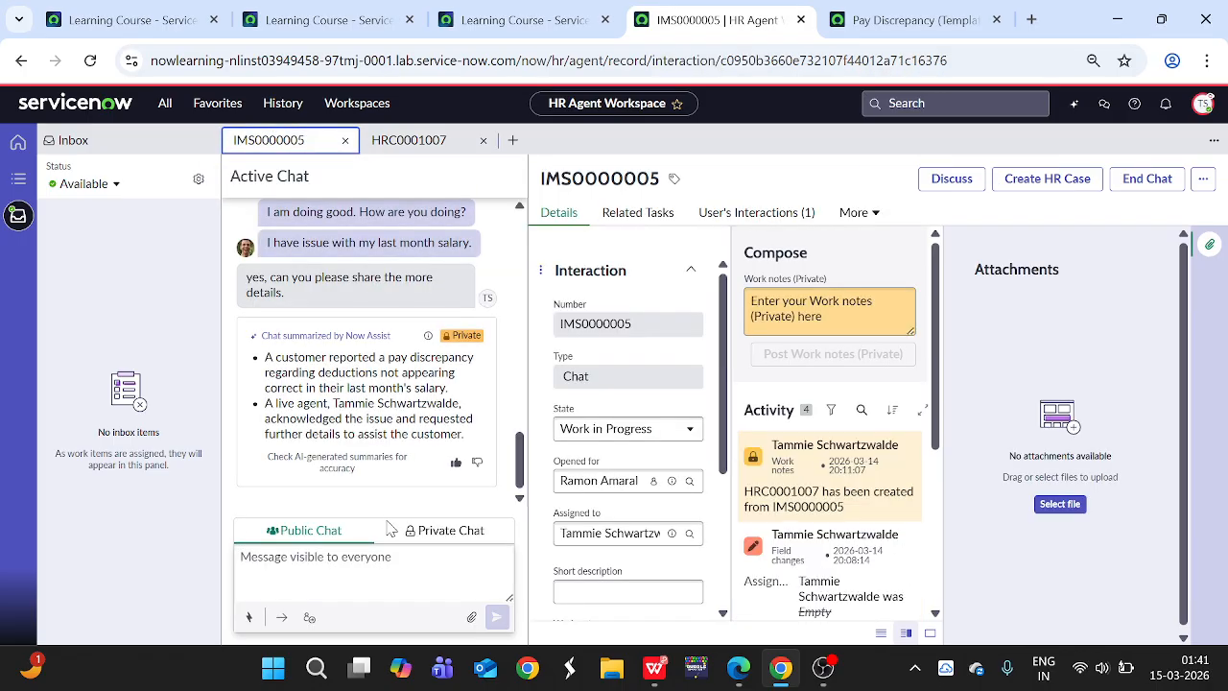
click(361, 558)
text(I have)
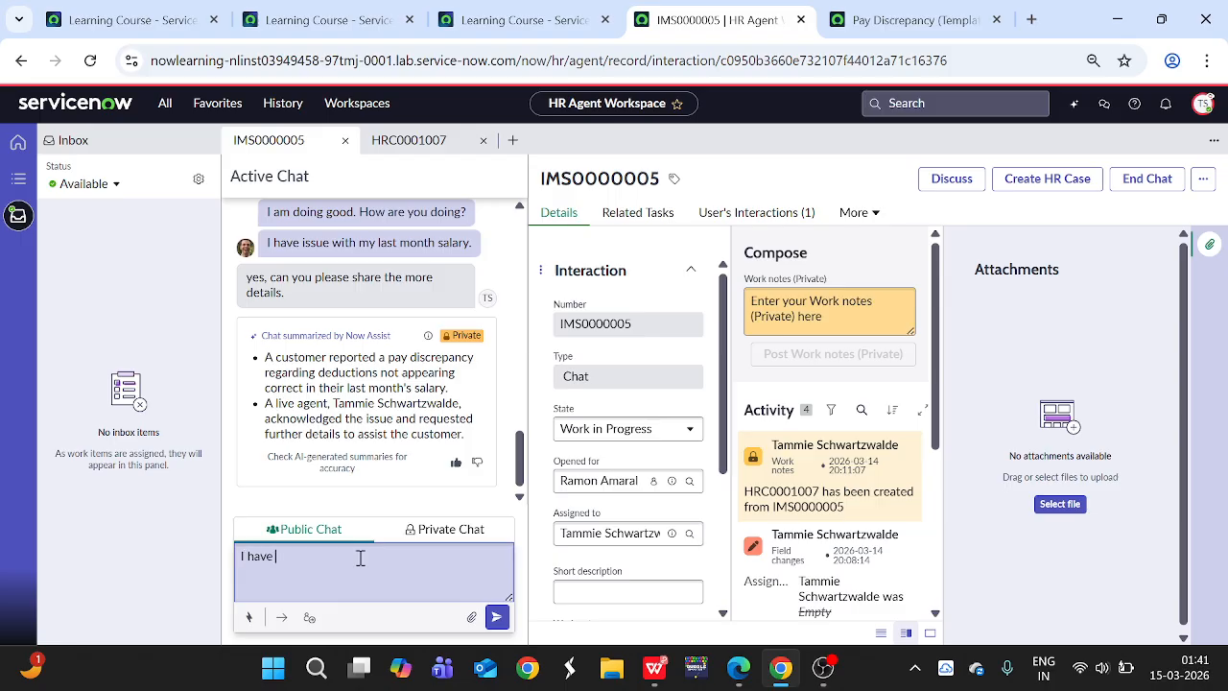
text( opend)
key(ctrl+v)
key(Return)
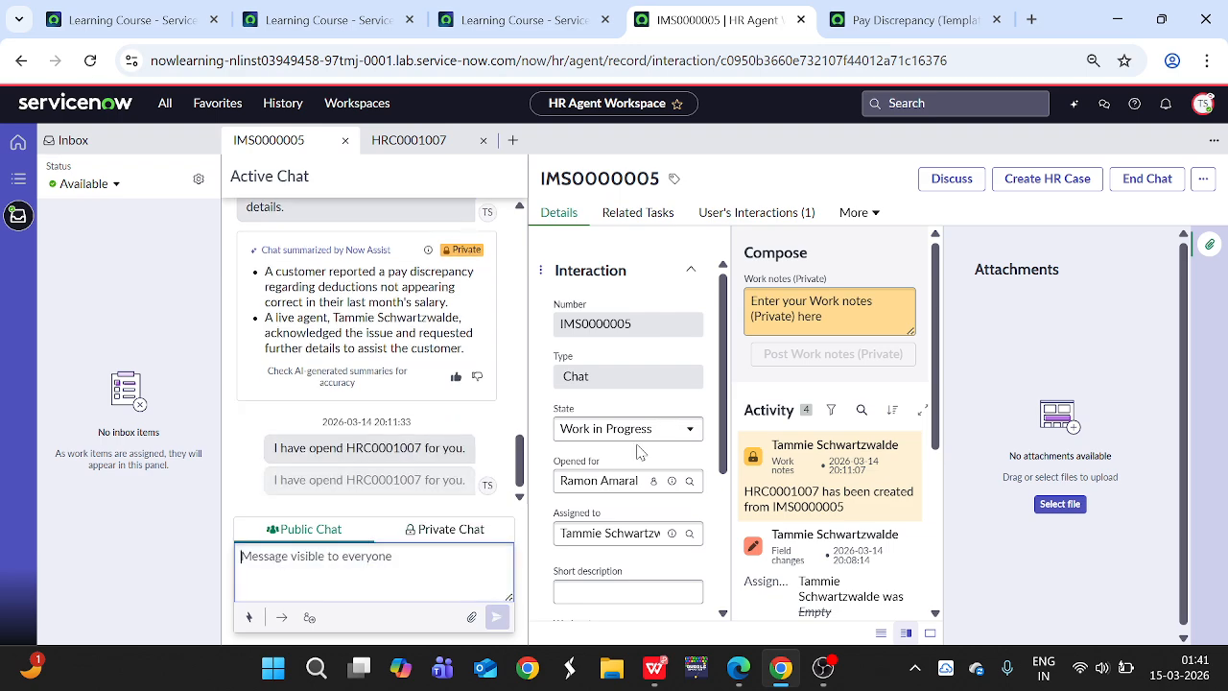
Return to the payroll discrepancy case, dismiss its creation notice and mark the case Ready for Work
click(429, 139)
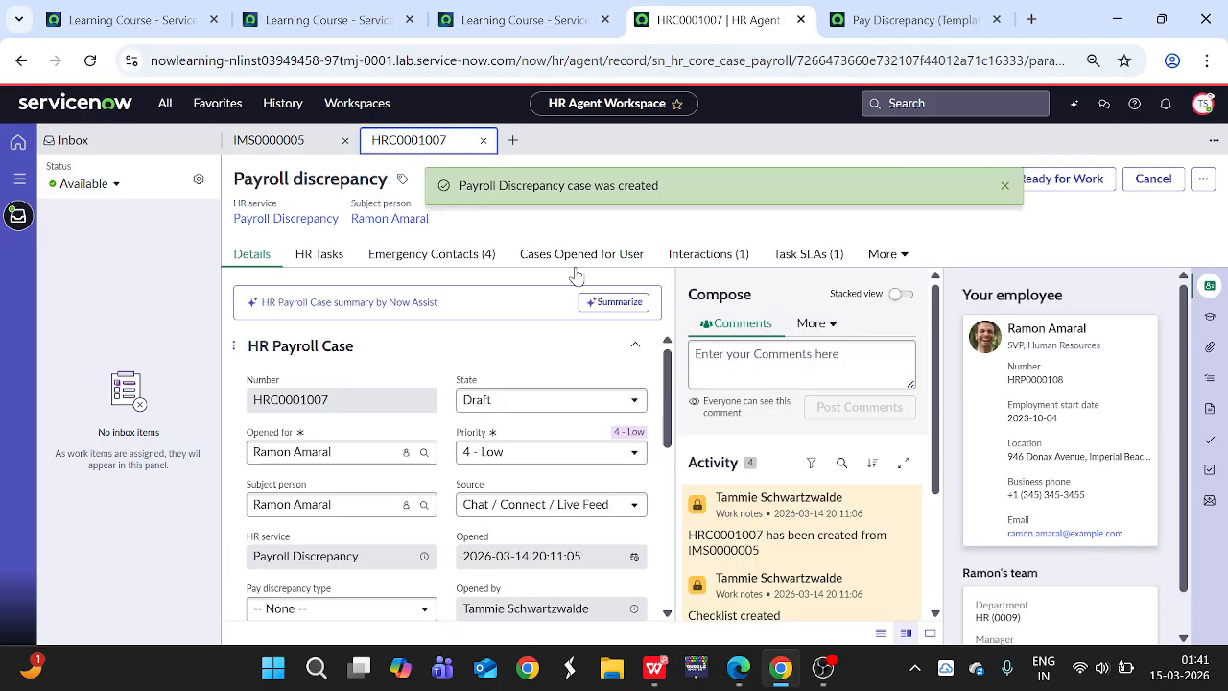
click(1005, 185)
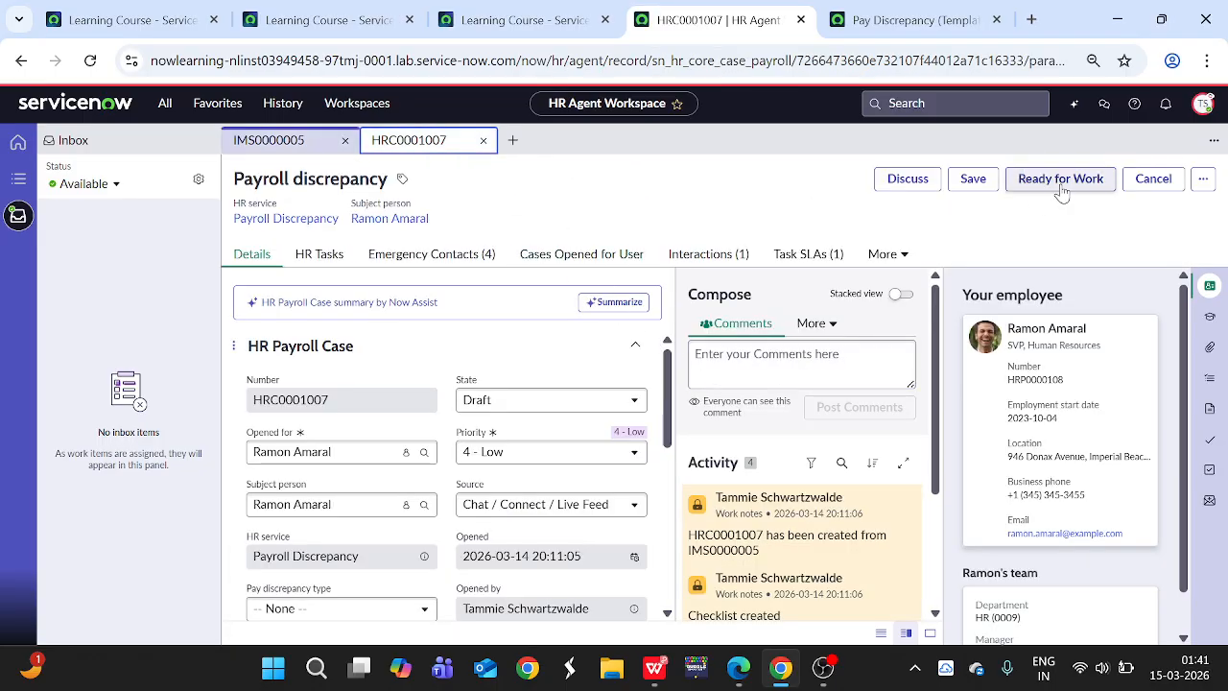
click(1061, 184)
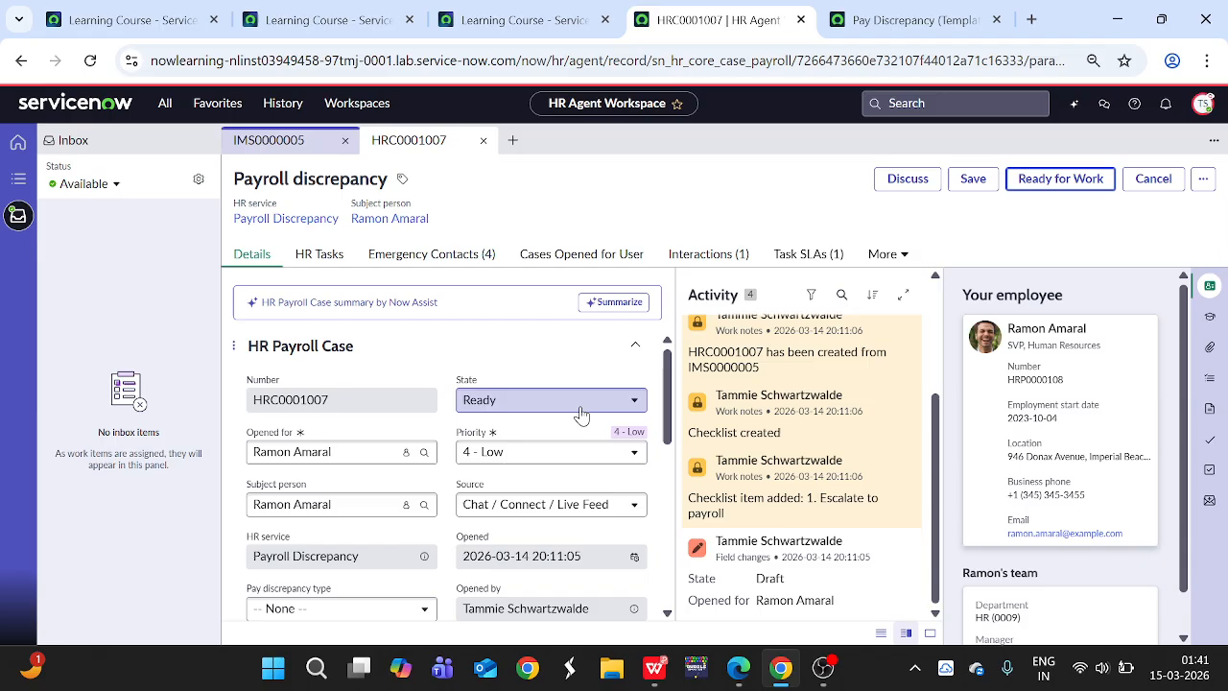
Return from the payroll case to the employee's chat interaction and end the live chat
scroll(579, 413, down, 2)
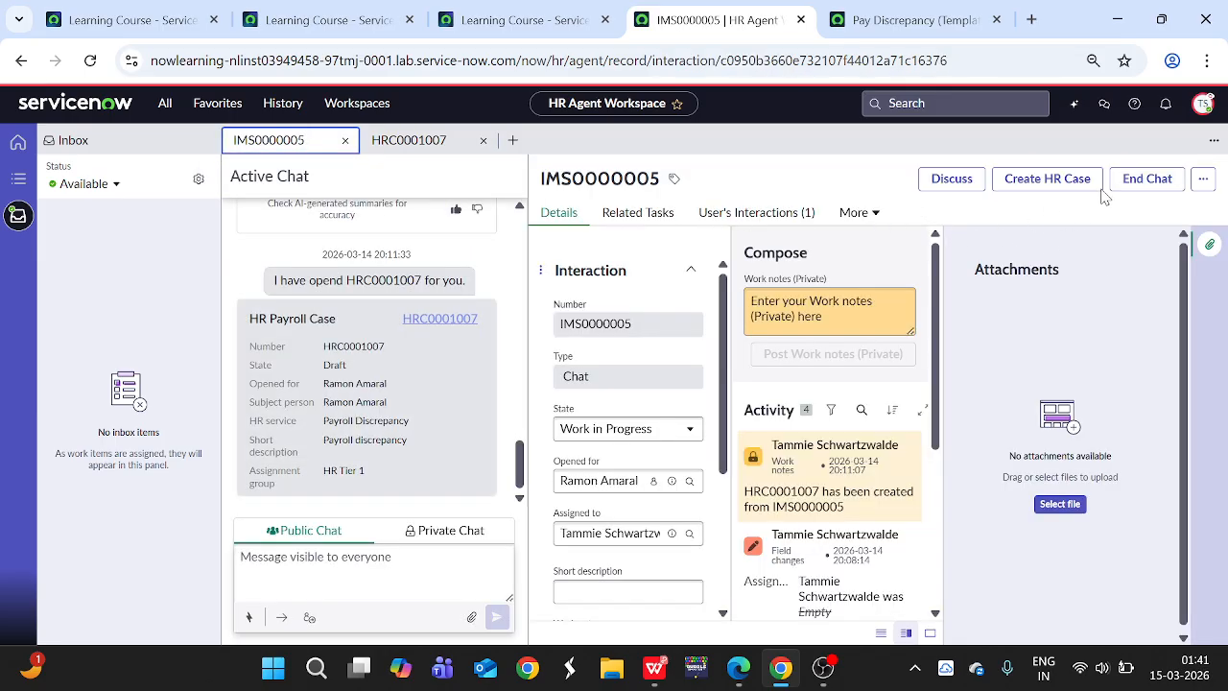
click(1143, 184)
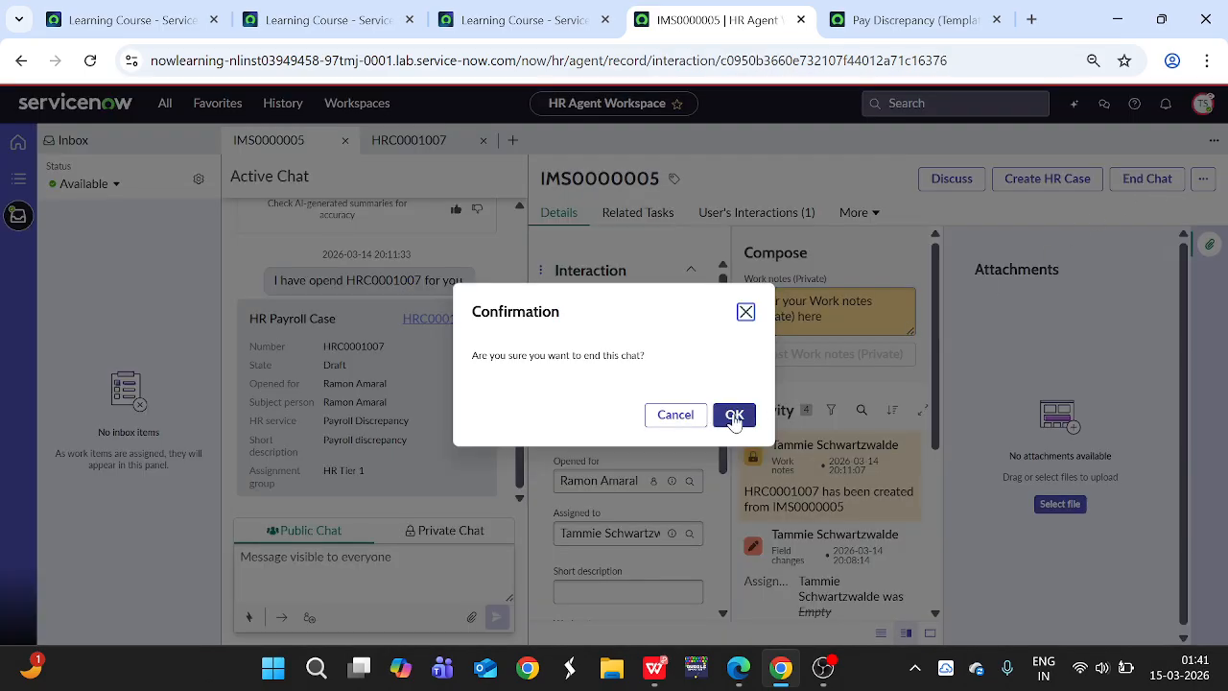
click(735, 413)
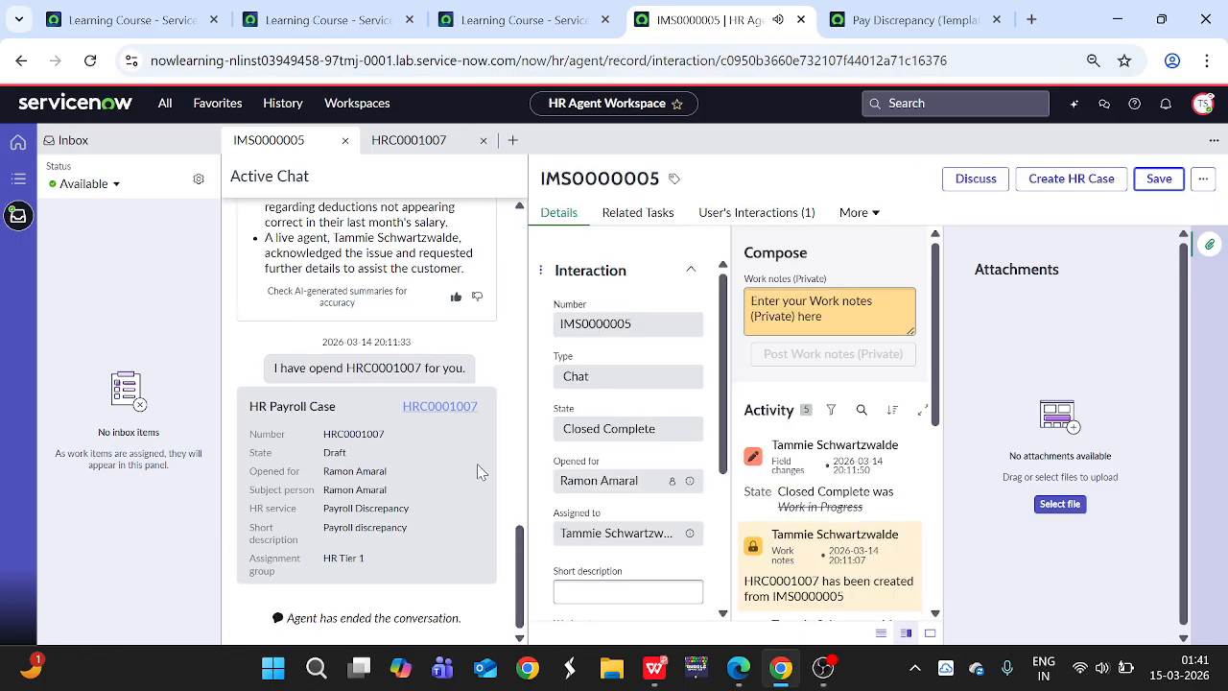
Switch to Edge and examine the employee's support chat, including the agent's message, the HR Payroll Case card and the closing messages
key(alt+Tab)
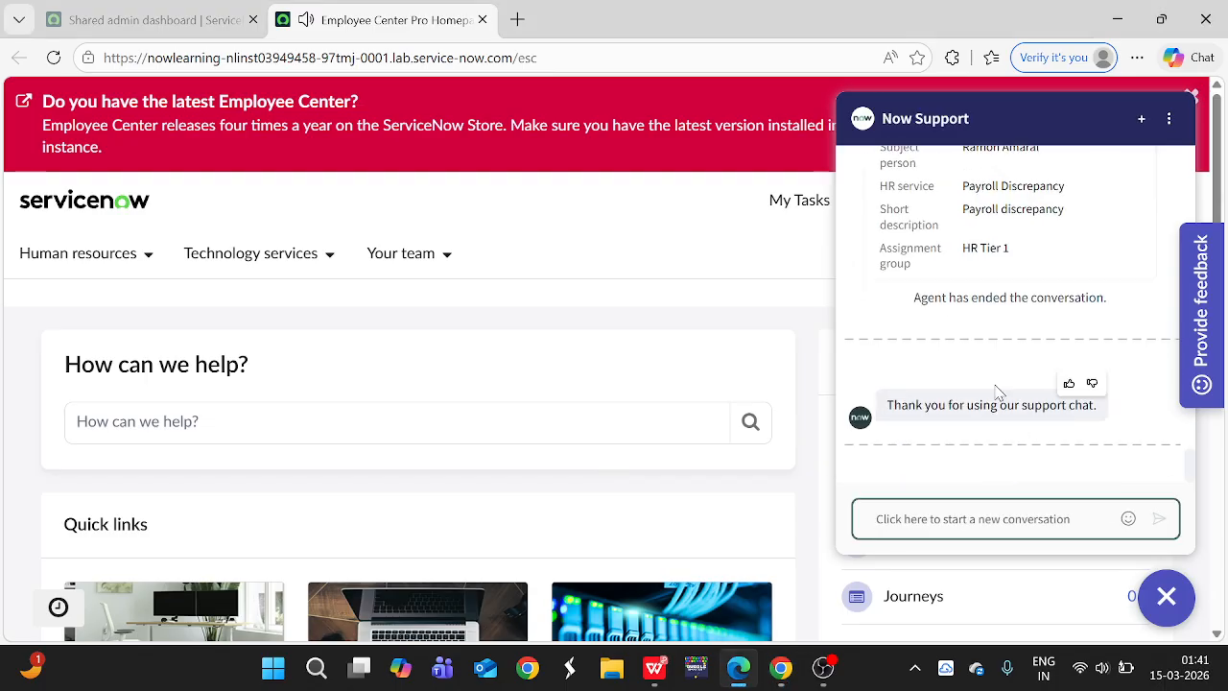
scroll(981, 366, up, 2)
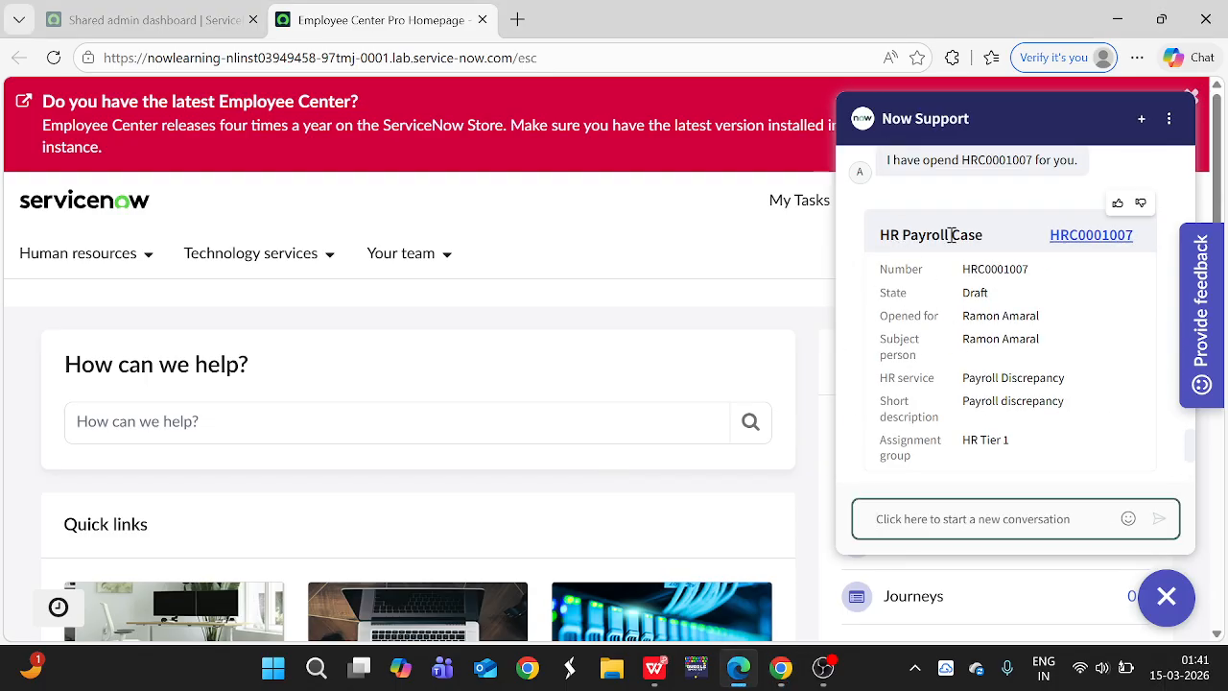
scroll(992, 331, down, 1)
scroll(960, 316, up, 3)
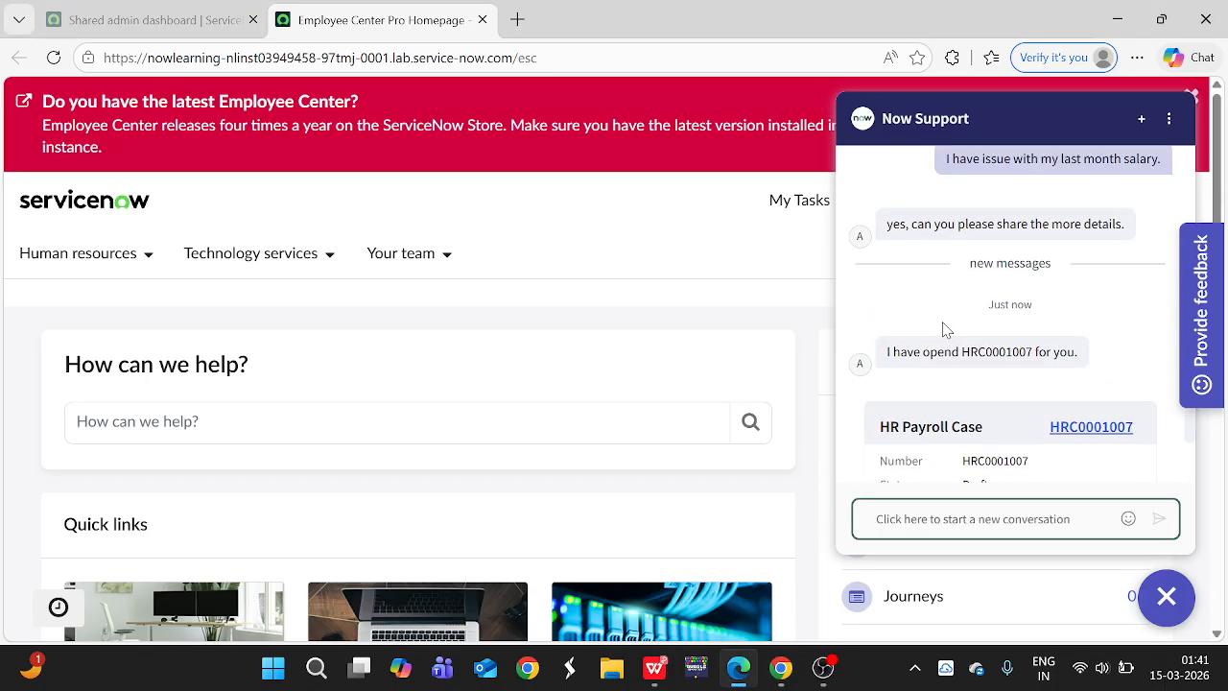
scroll(944, 374, down, 1)
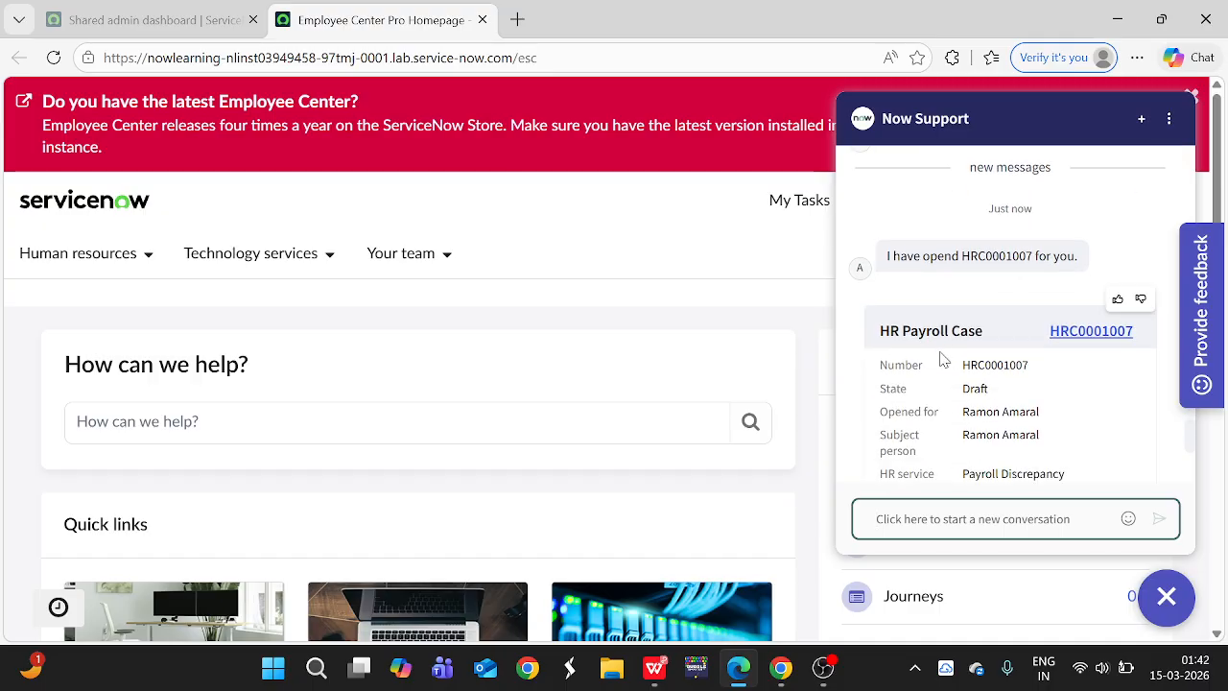
scroll(943, 359, down, 1)
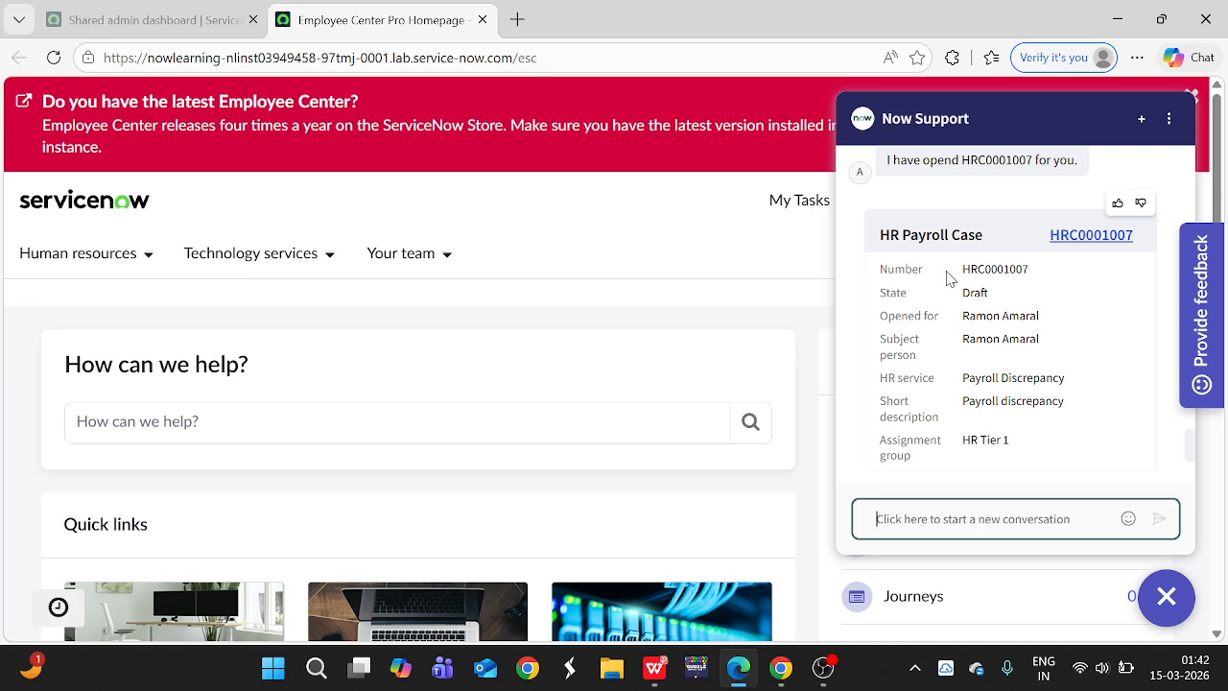
key(alt+Tab)
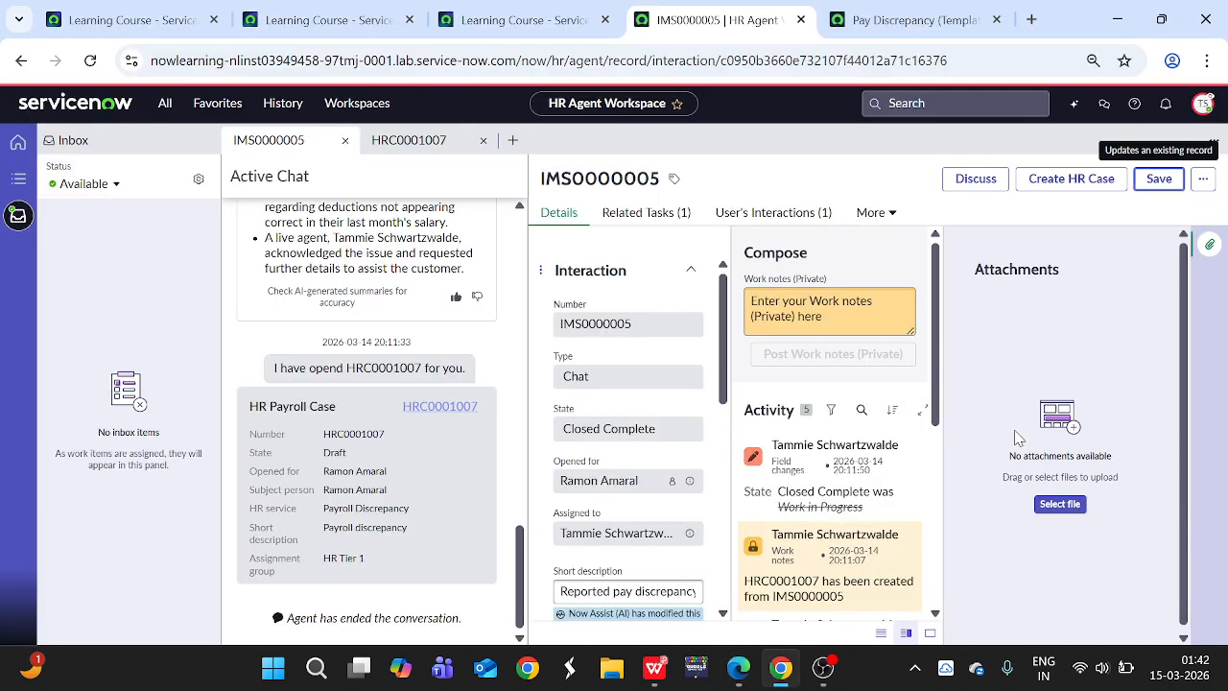
key(alt+Tab)
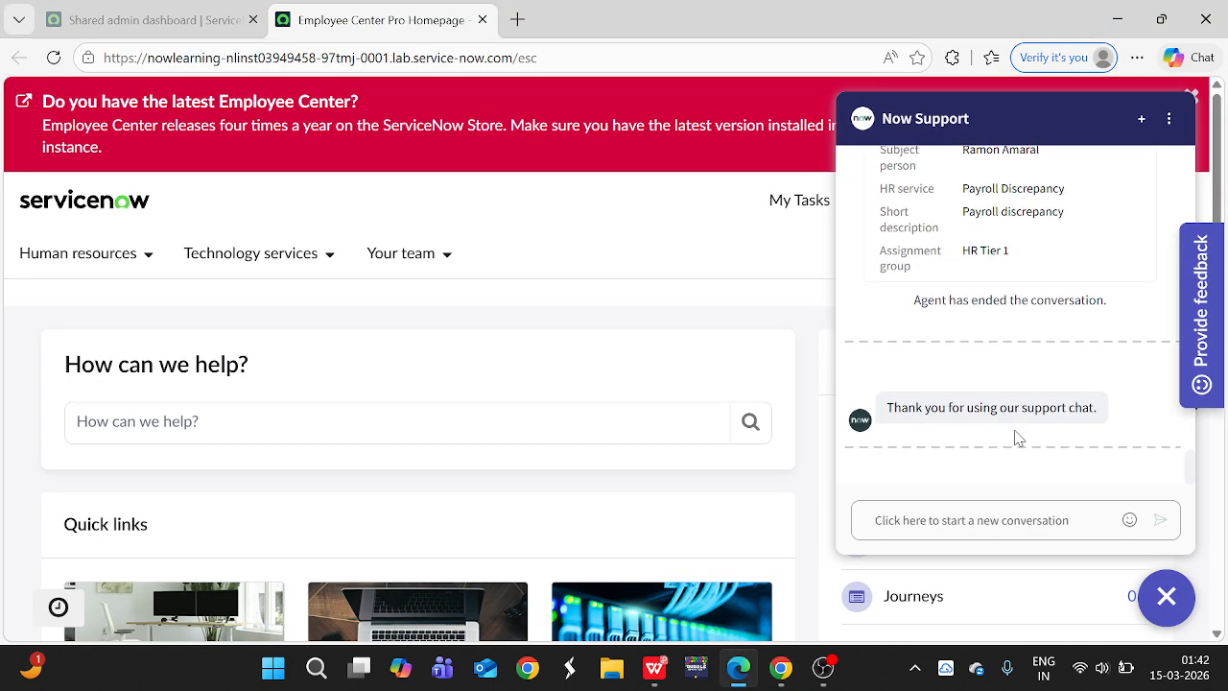
Return to the interaction in Chrome and end the impersonation of the HR agent
key(alt+Tab)
click(538, 23)
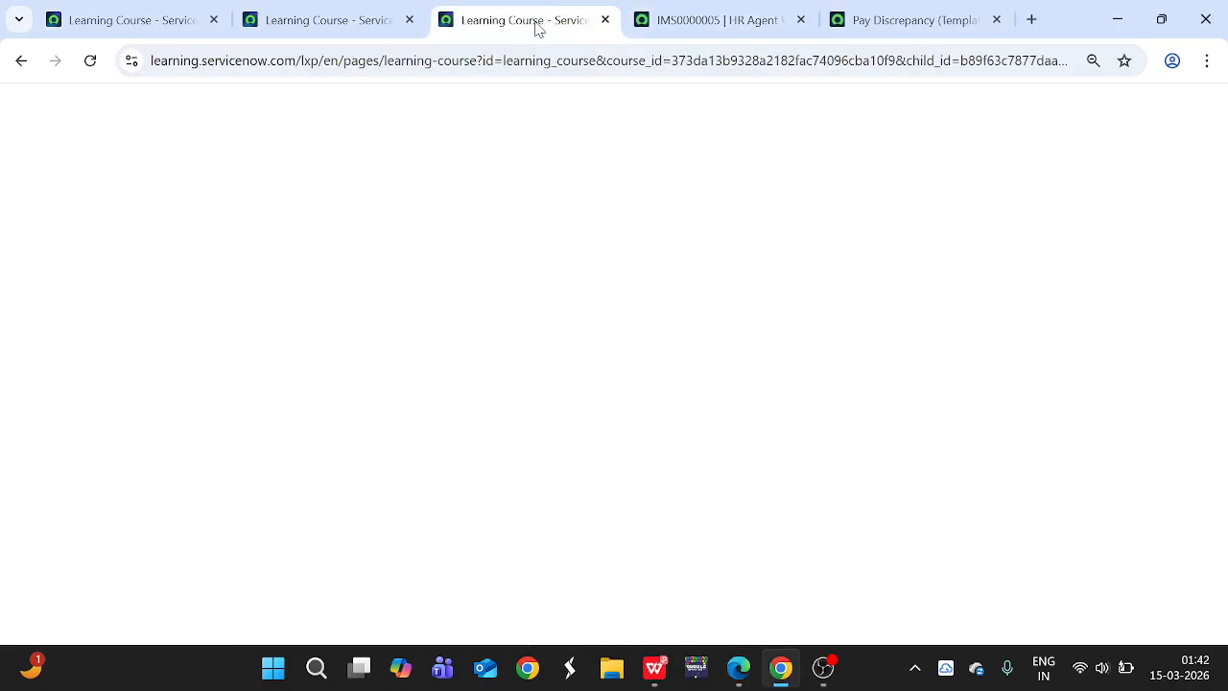
click(674, 23)
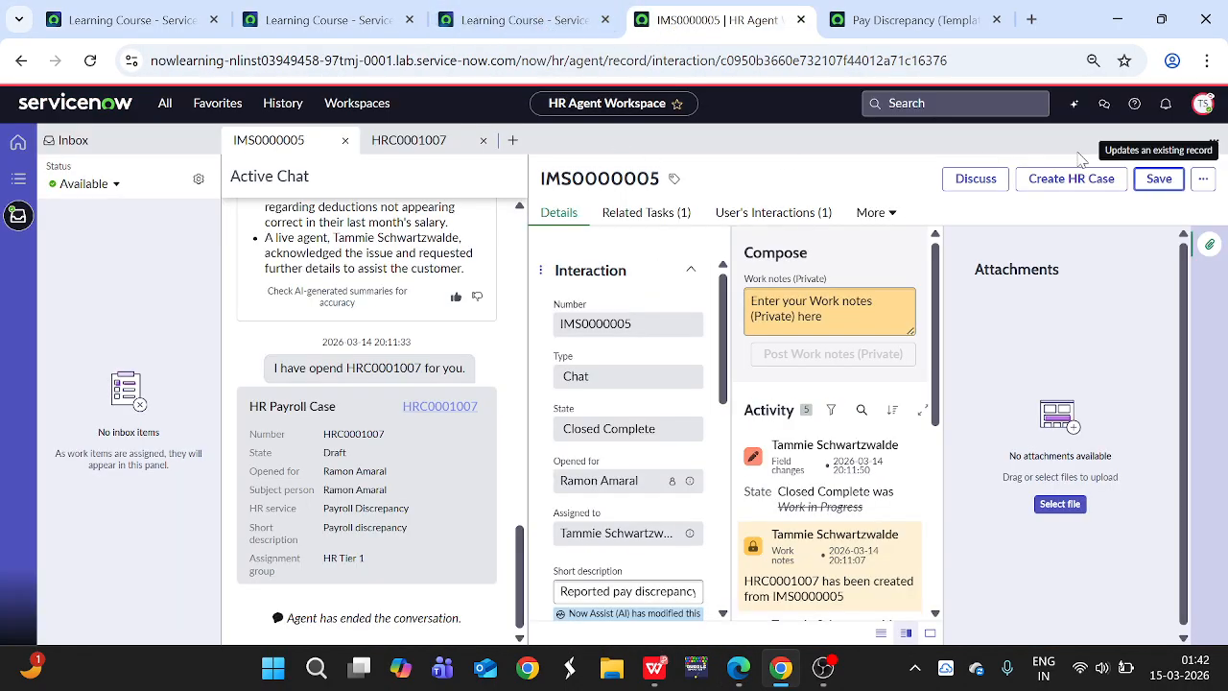
click(1203, 106)
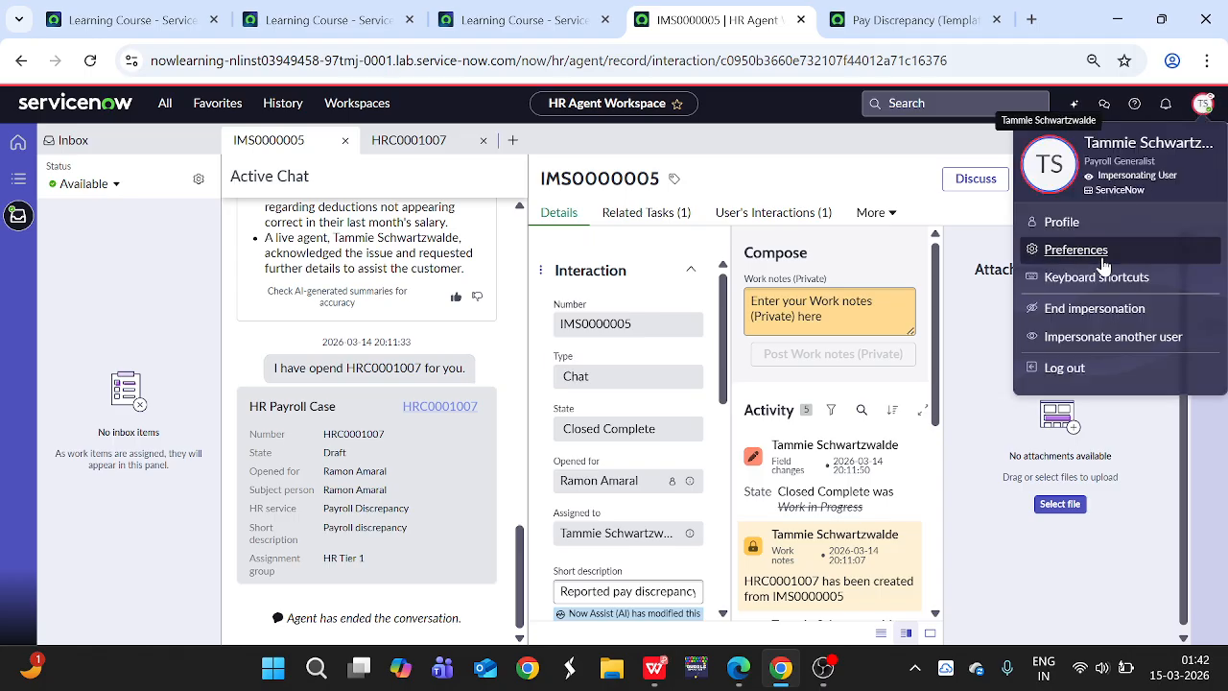
click(1102, 310)
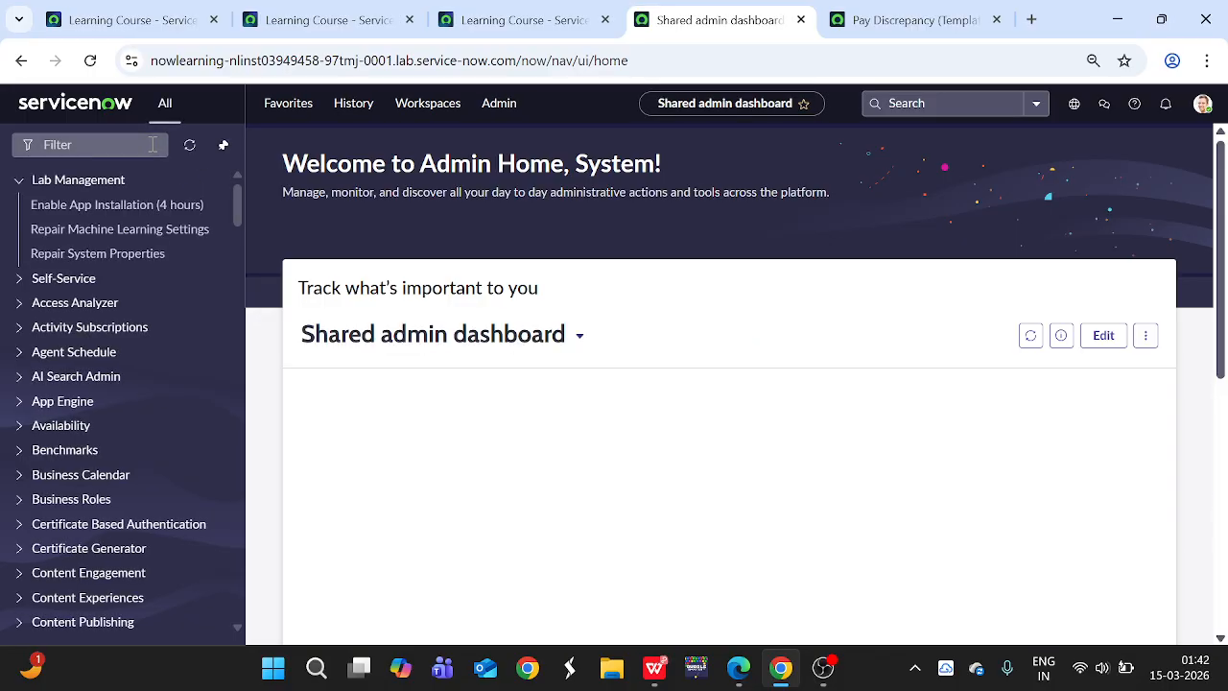
Find Now Assist Admin by filtering for "now" and display its HRSD features under Employee
text(now)
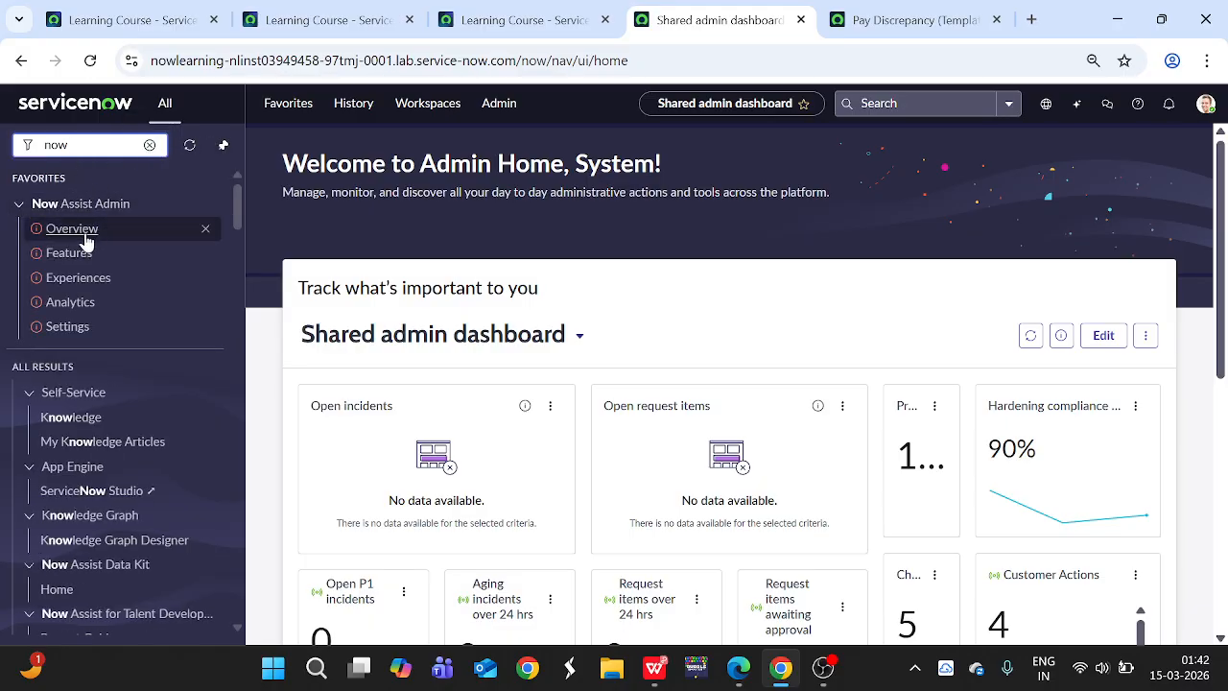
click(82, 236)
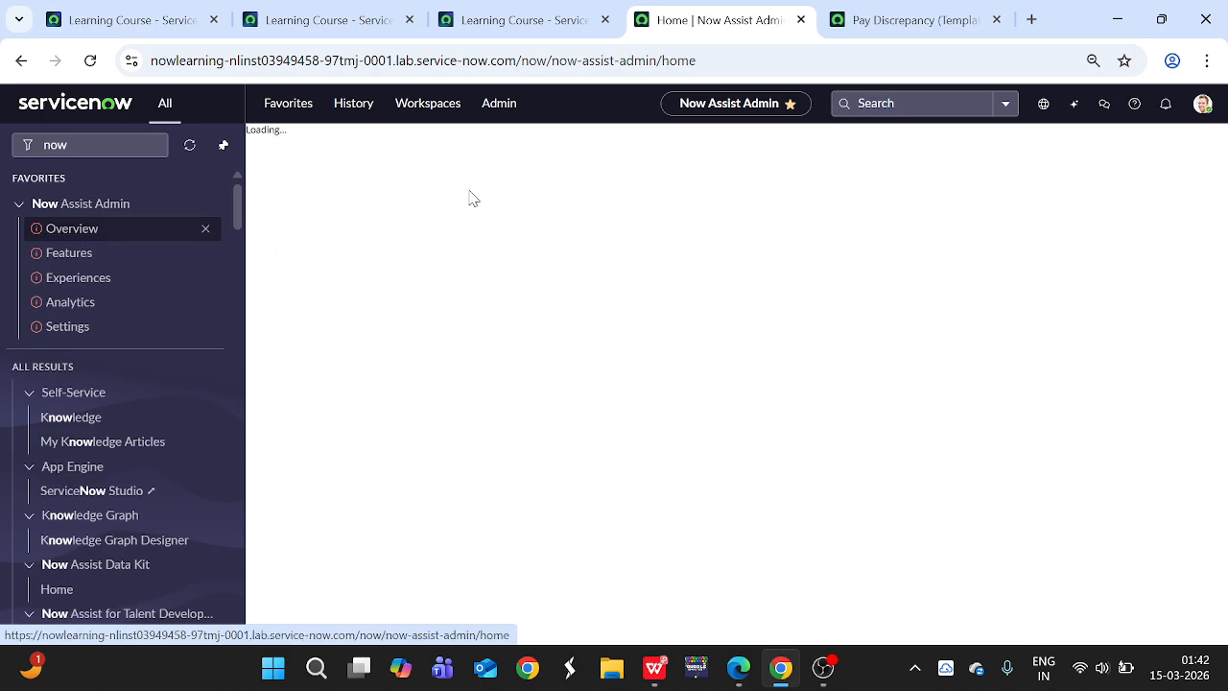
click(419, 144)
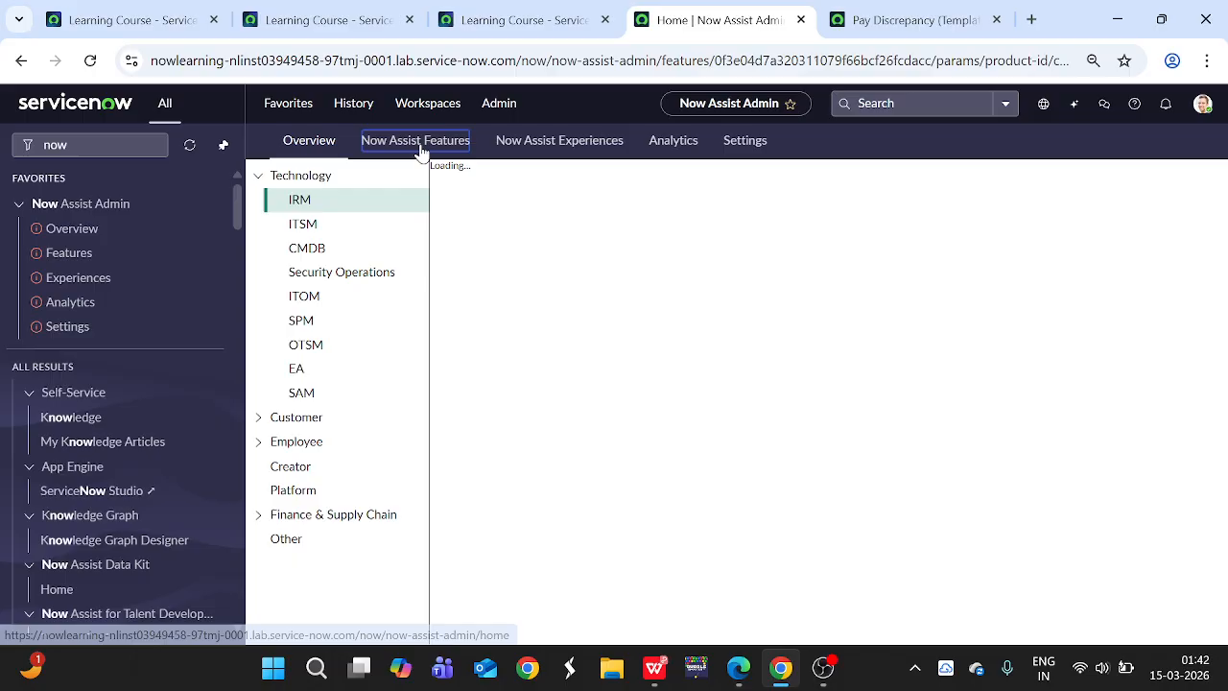
click(272, 443)
click(300, 466)
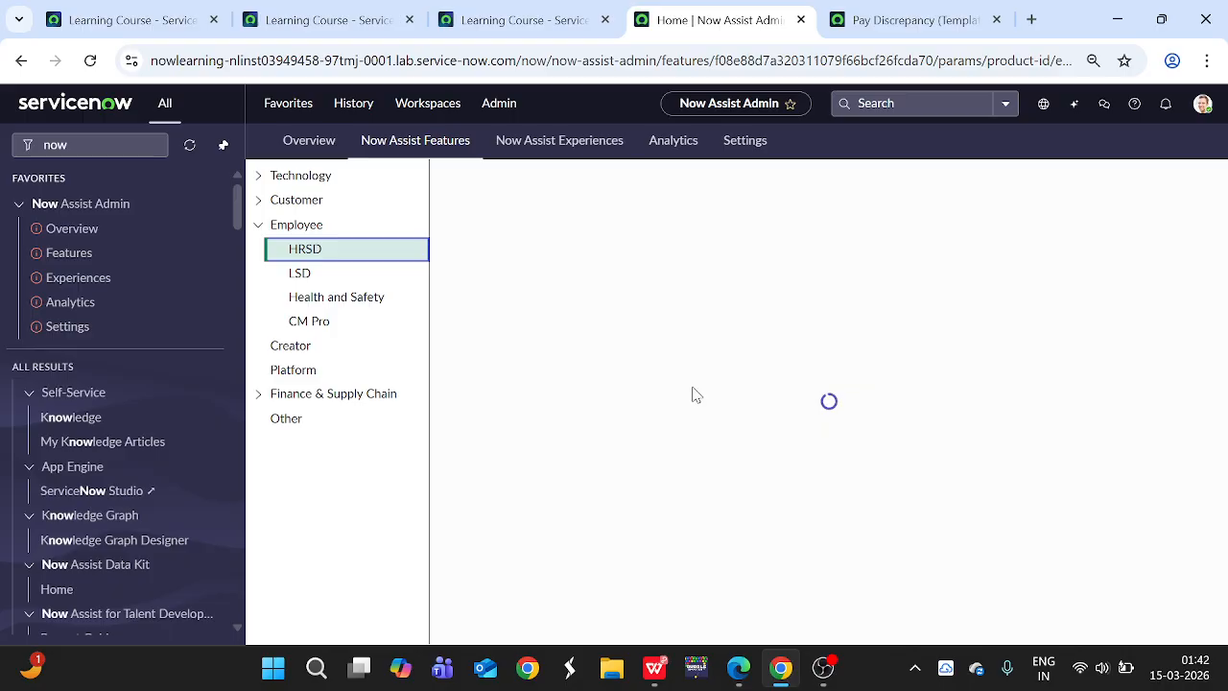
Review the HRSD Chat skills in the Chat details and open the active Chat summarization skill's setup
scroll(696, 394, down, 1)
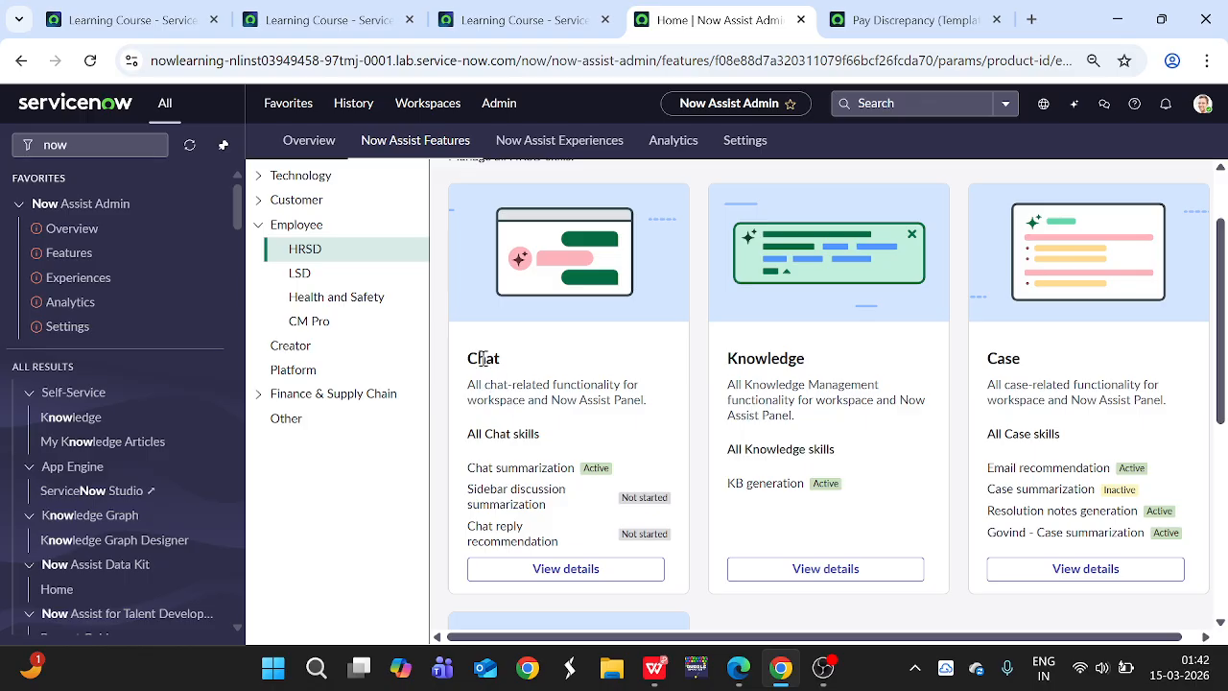
drag(471, 468, 576, 469)
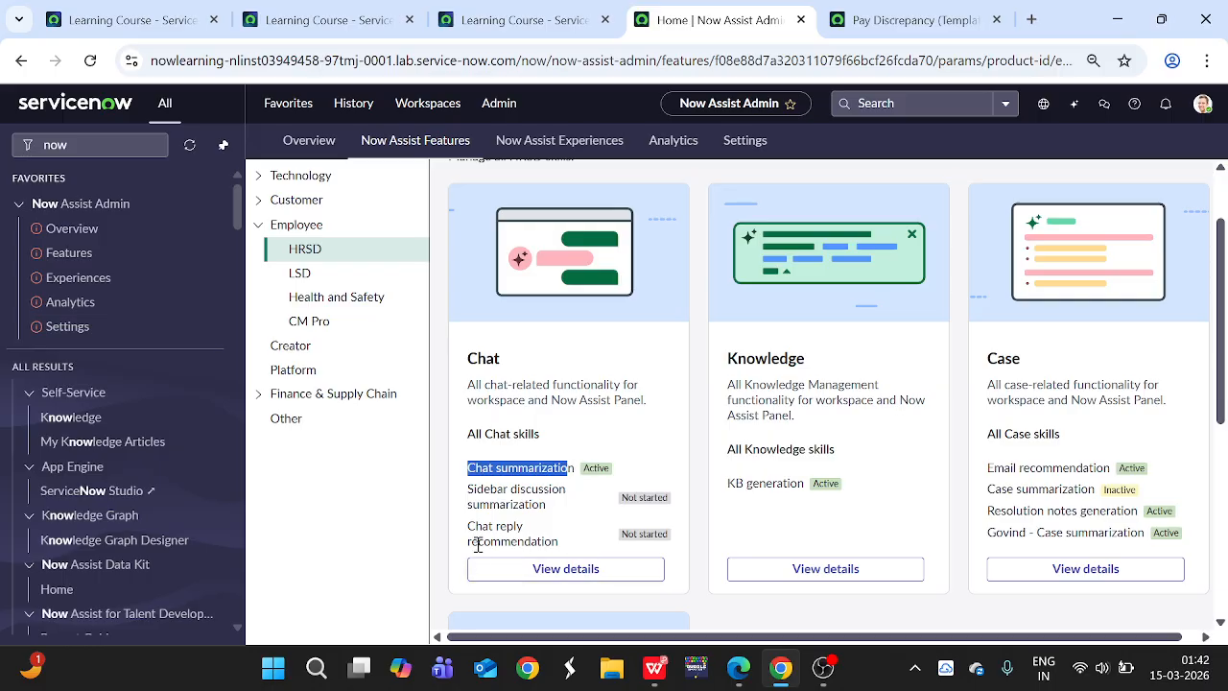
drag(469, 526, 567, 544)
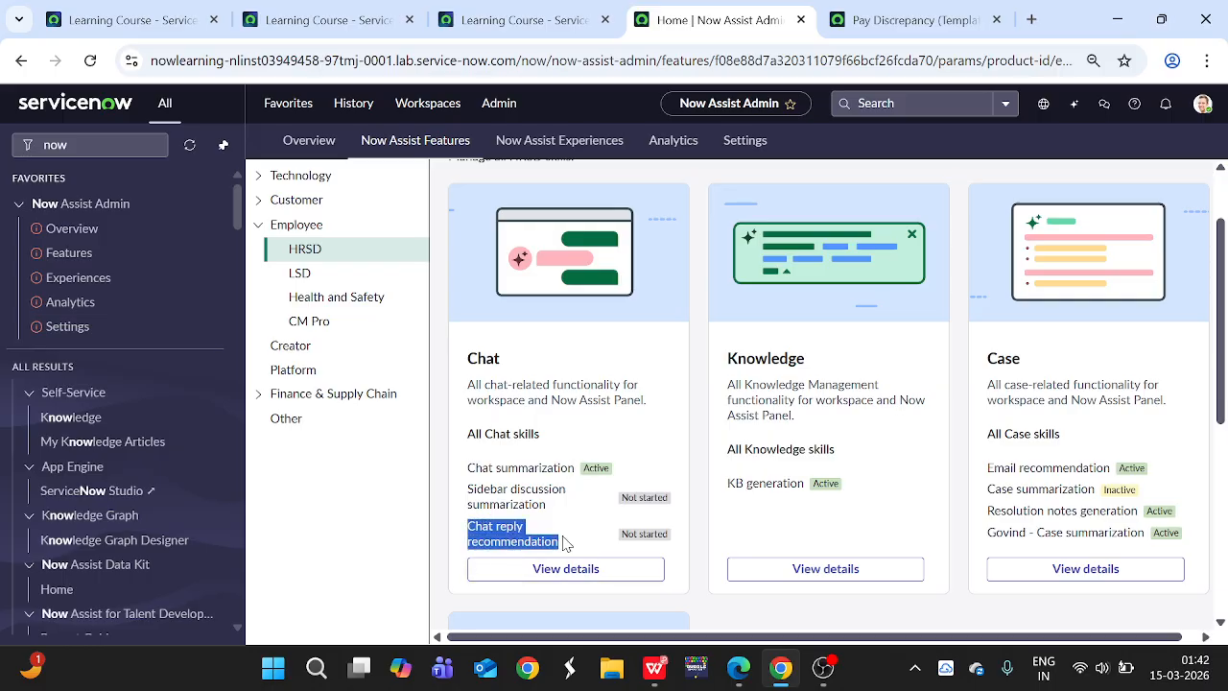
click(576, 577)
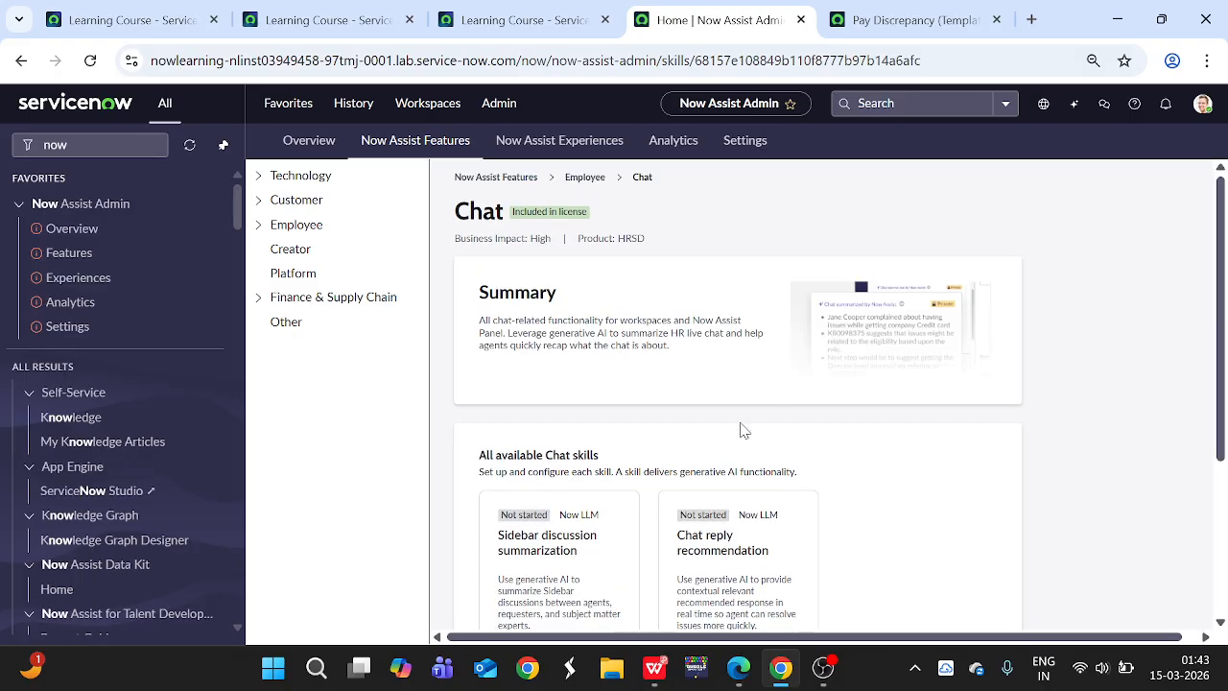
scroll(794, 393, down, 3)
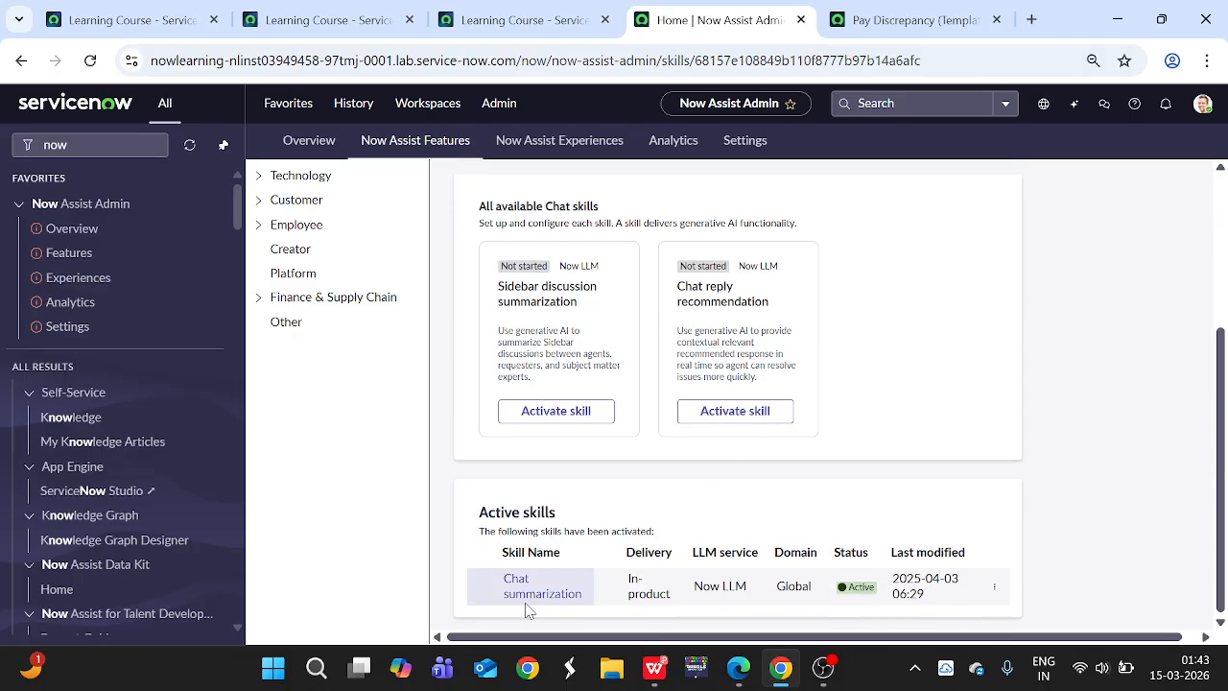
click(518, 585)
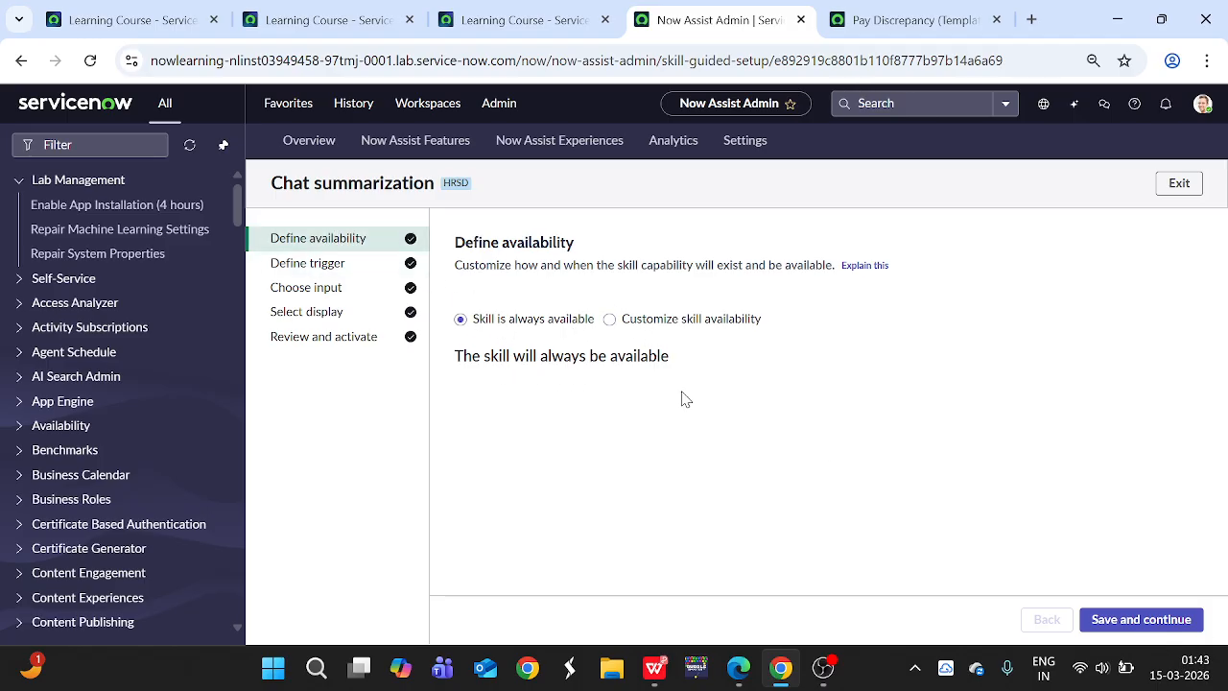
Examine the Chat summarization triggers, from the agent handoffs and Quick action to Task creation, and the Bulleted list property
click(333, 265)
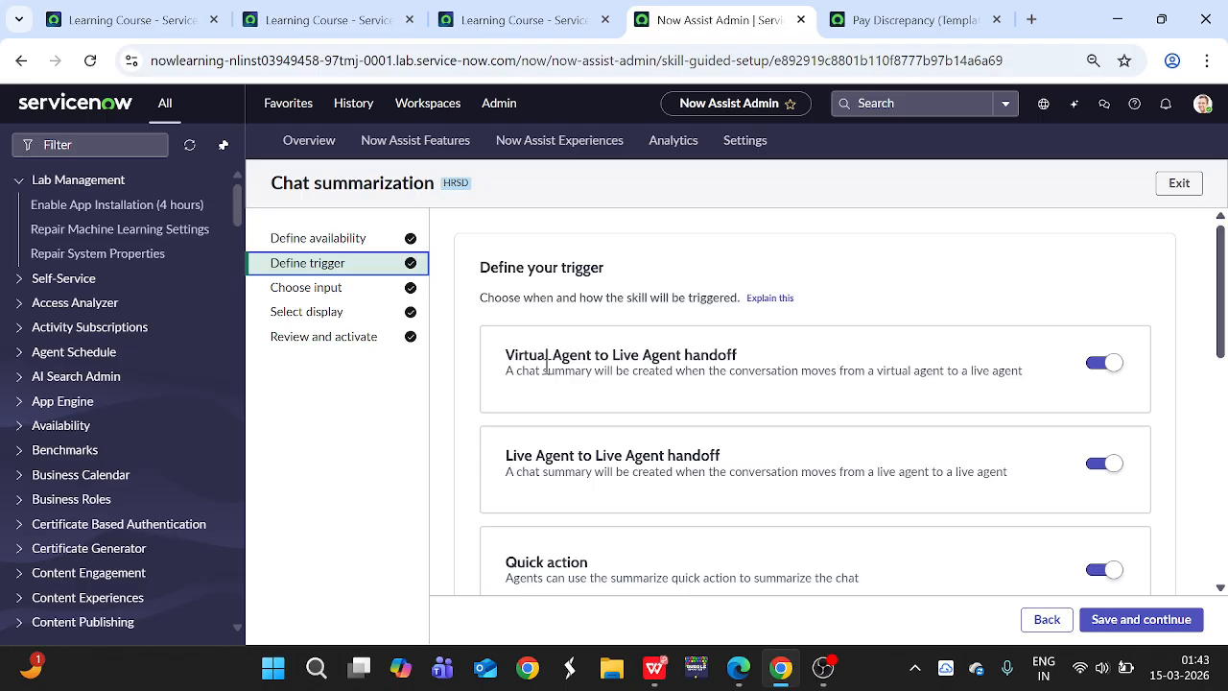
scroll(604, 288, down, 1)
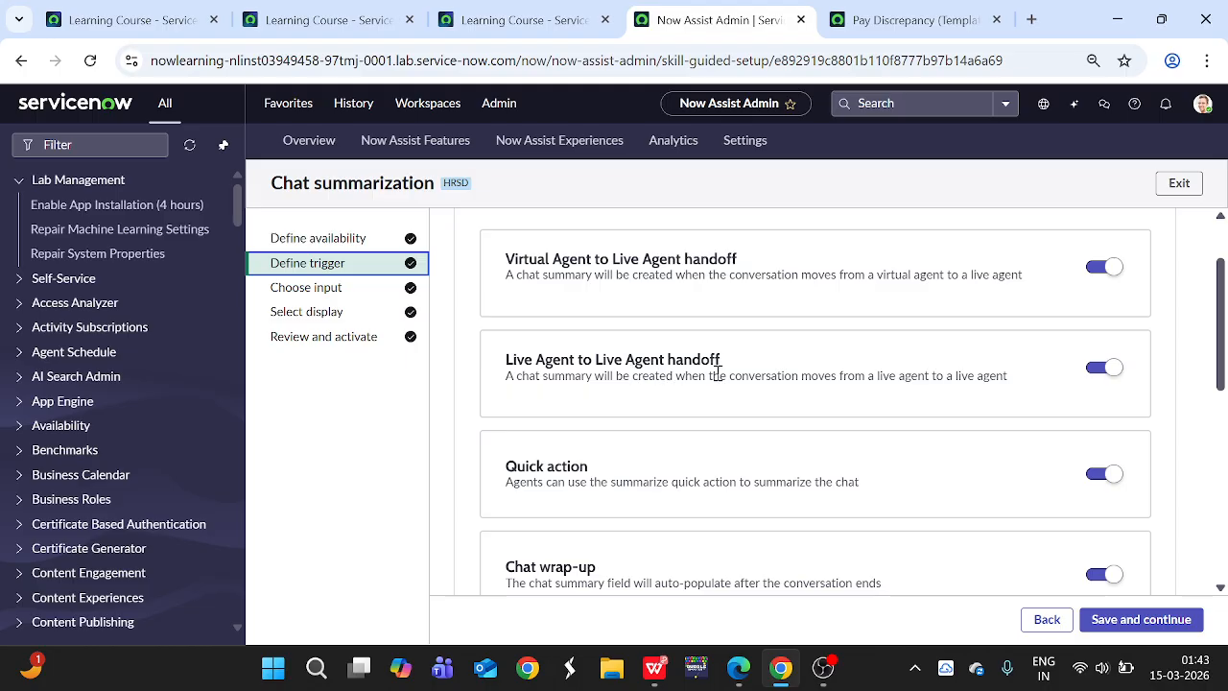
scroll(717, 374, down, 1)
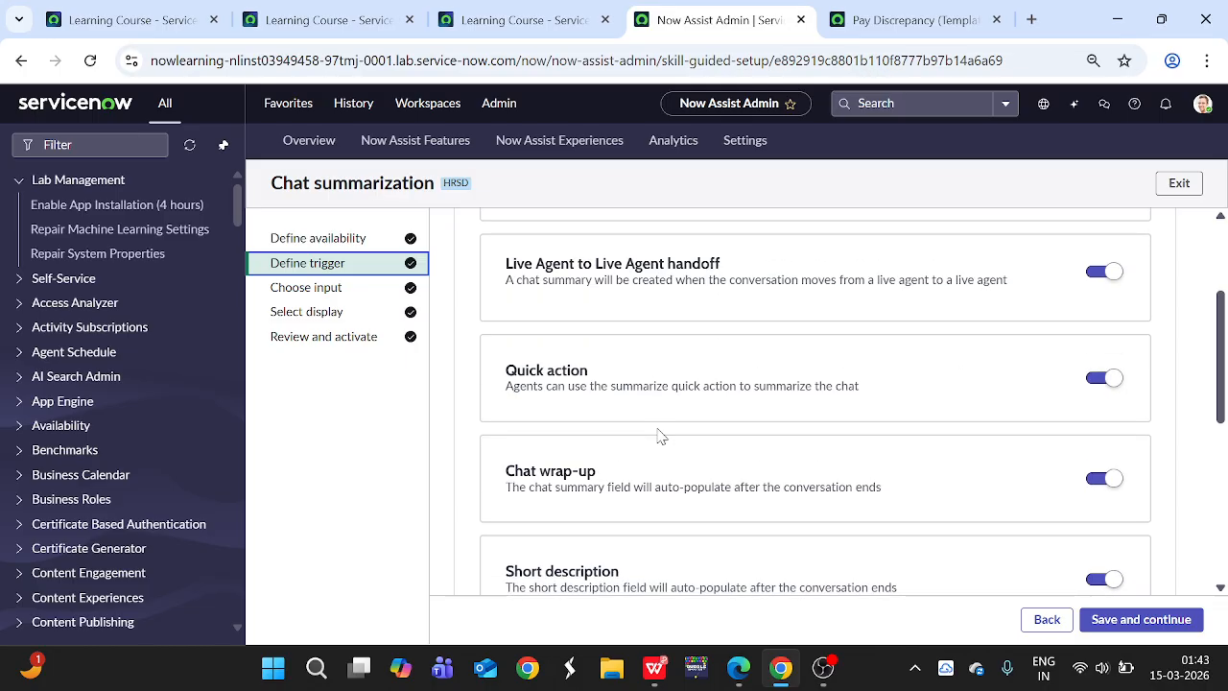
scroll(660, 436, down, 1)
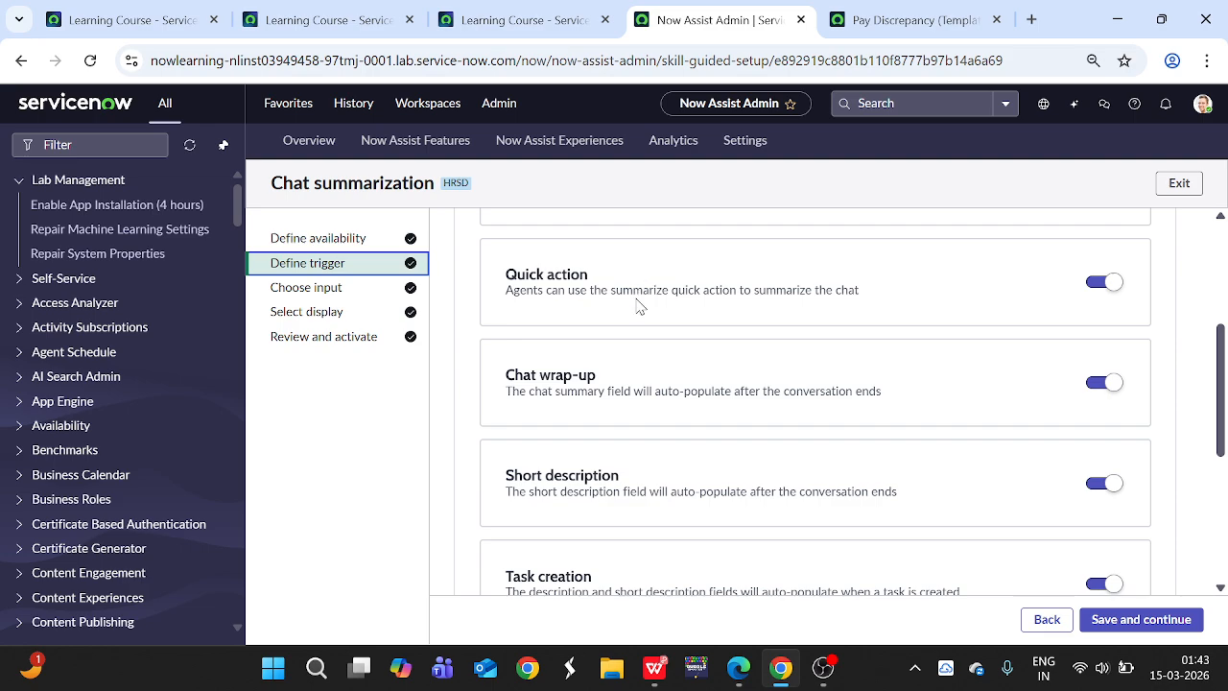
drag(506, 275, 590, 276)
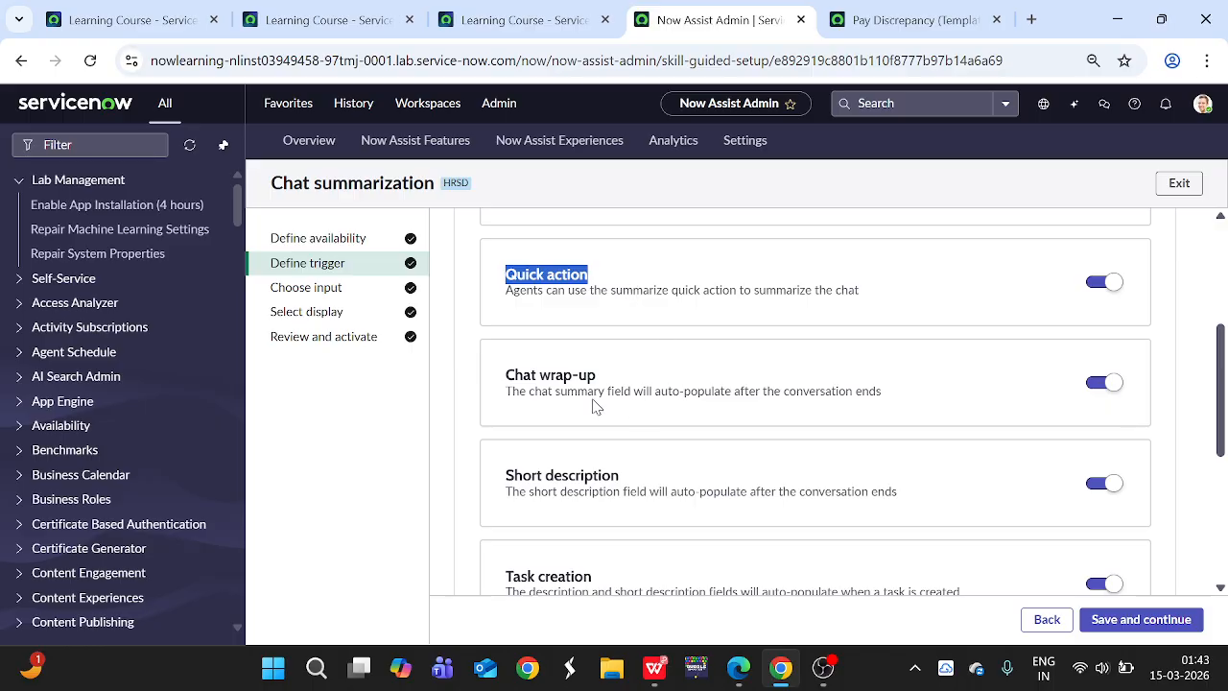
scroll(614, 392, down, 1)
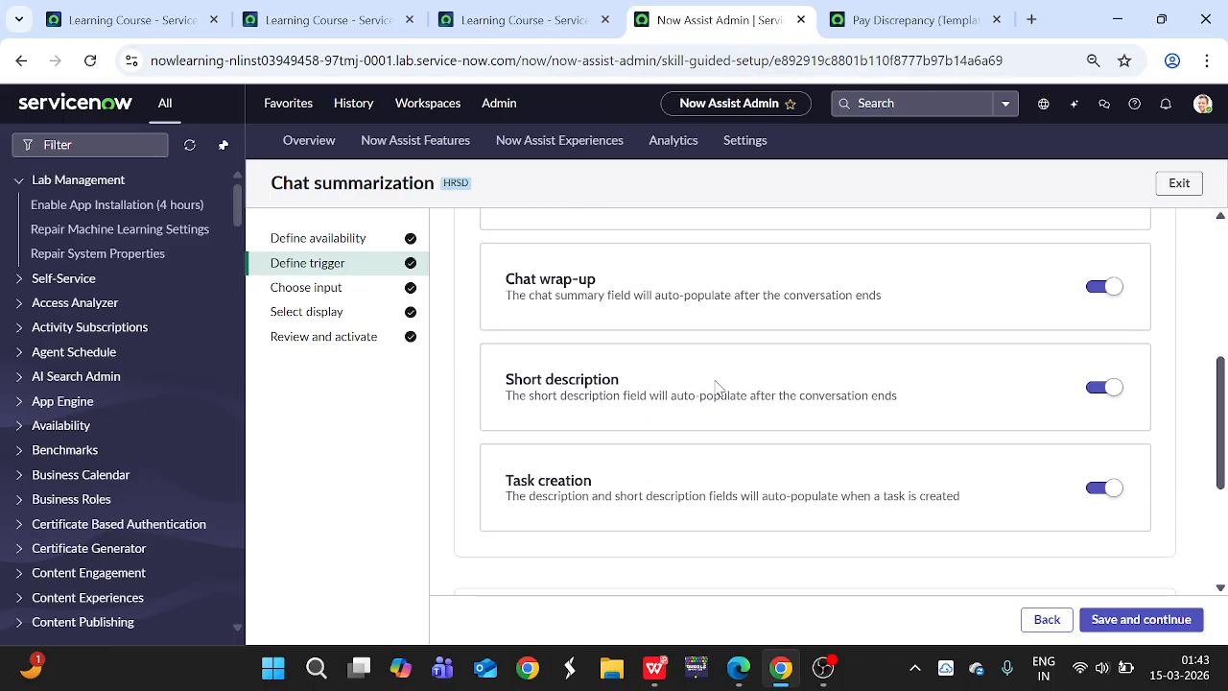
scroll(705, 493, down, 2)
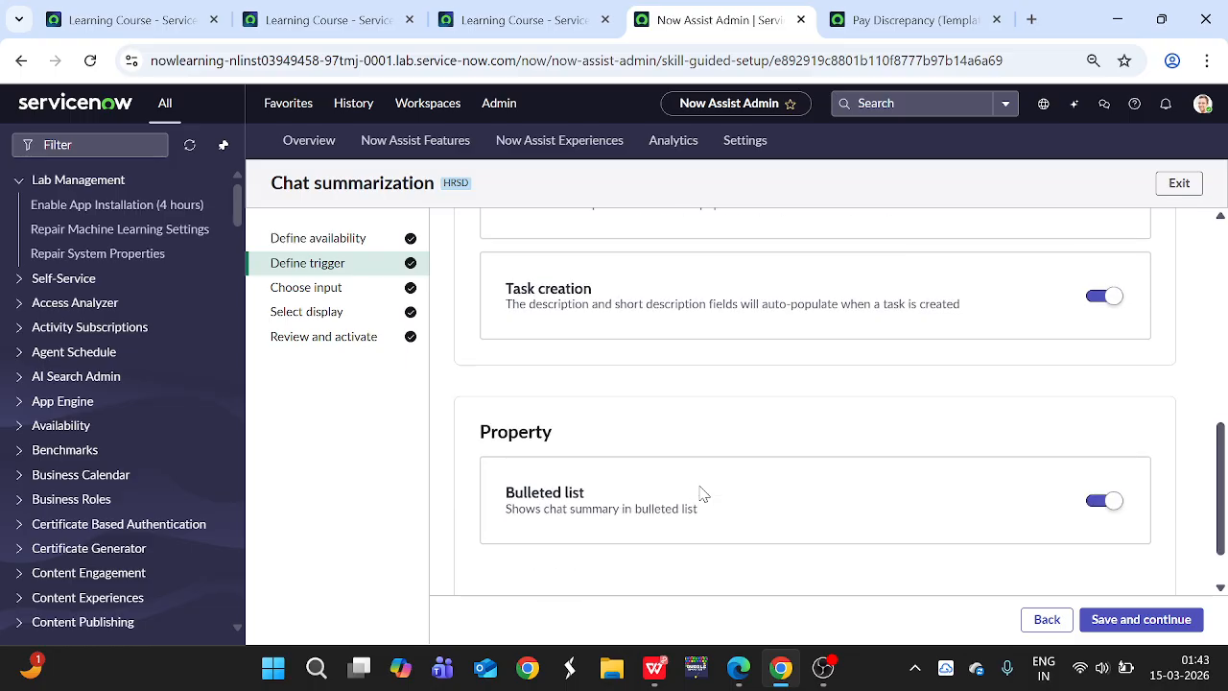
scroll(701, 488, down, 1)
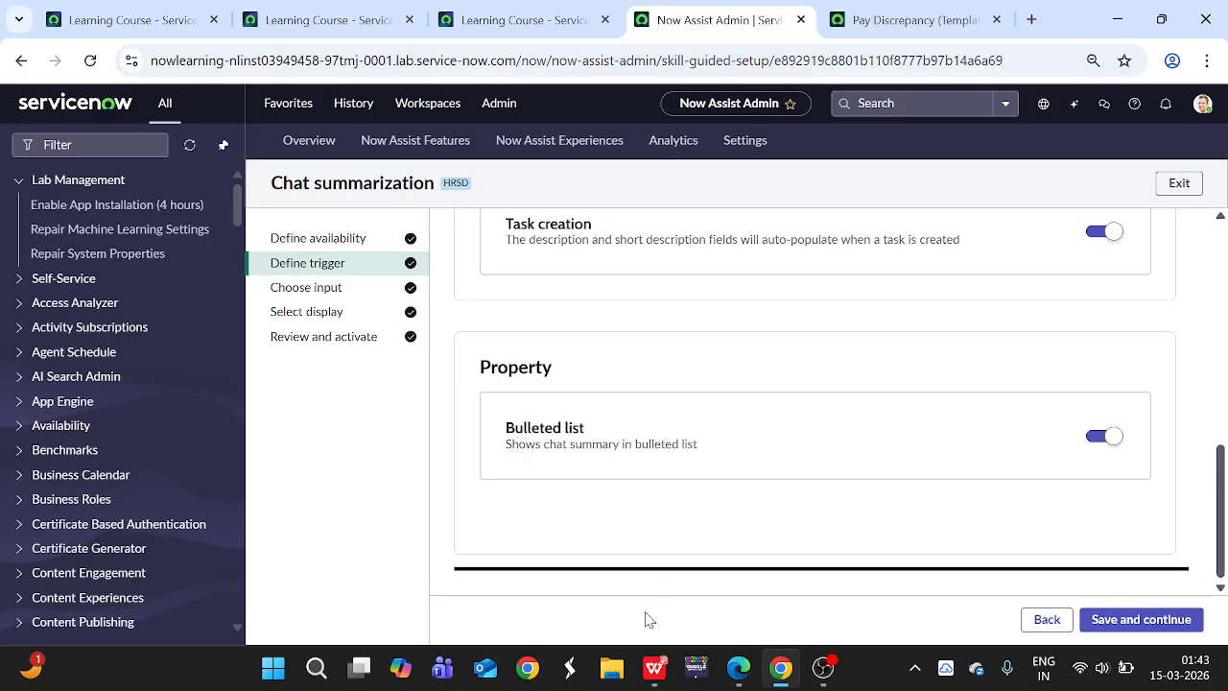
click(905, 30)
click(739, 29)
Check the skill's input data sources and display settings, expanding the user roles for In-product desktop
click(353, 293)
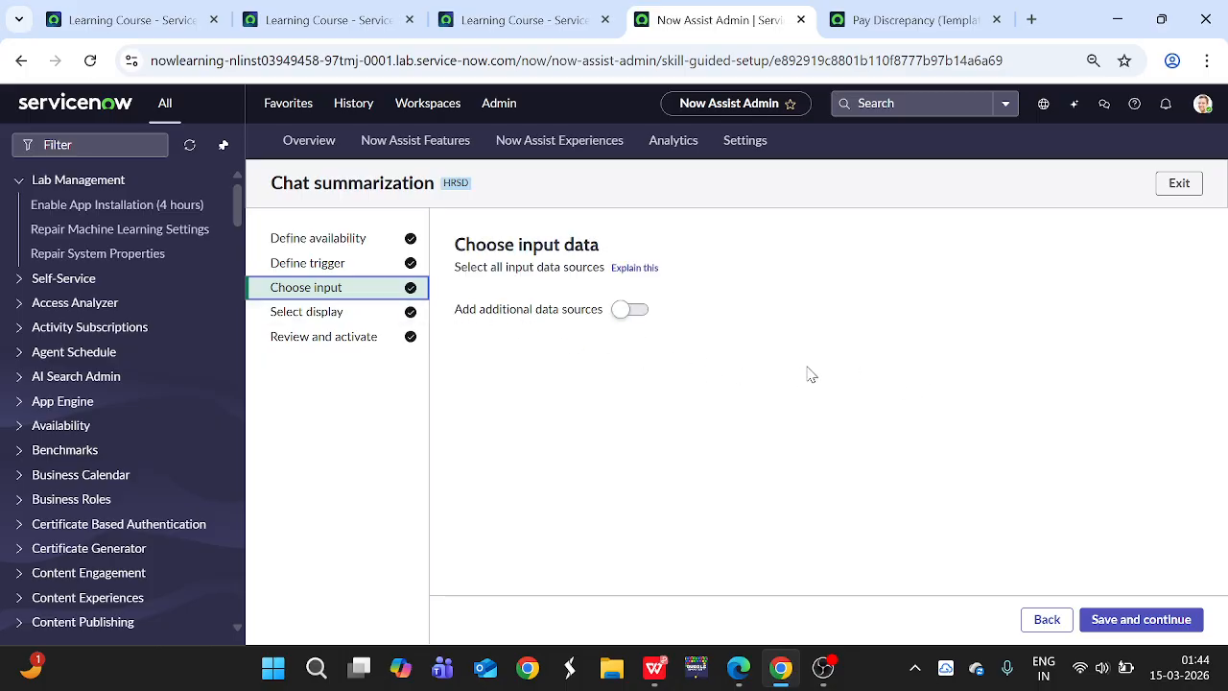
click(329, 314)
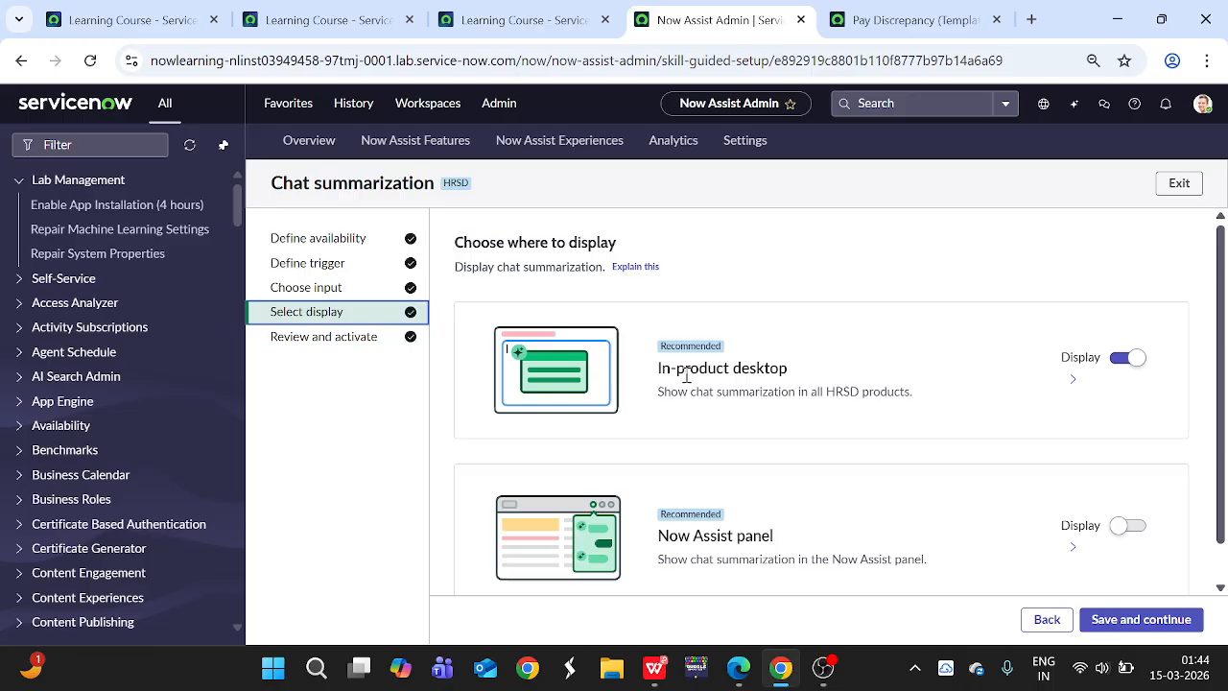
click(1073, 378)
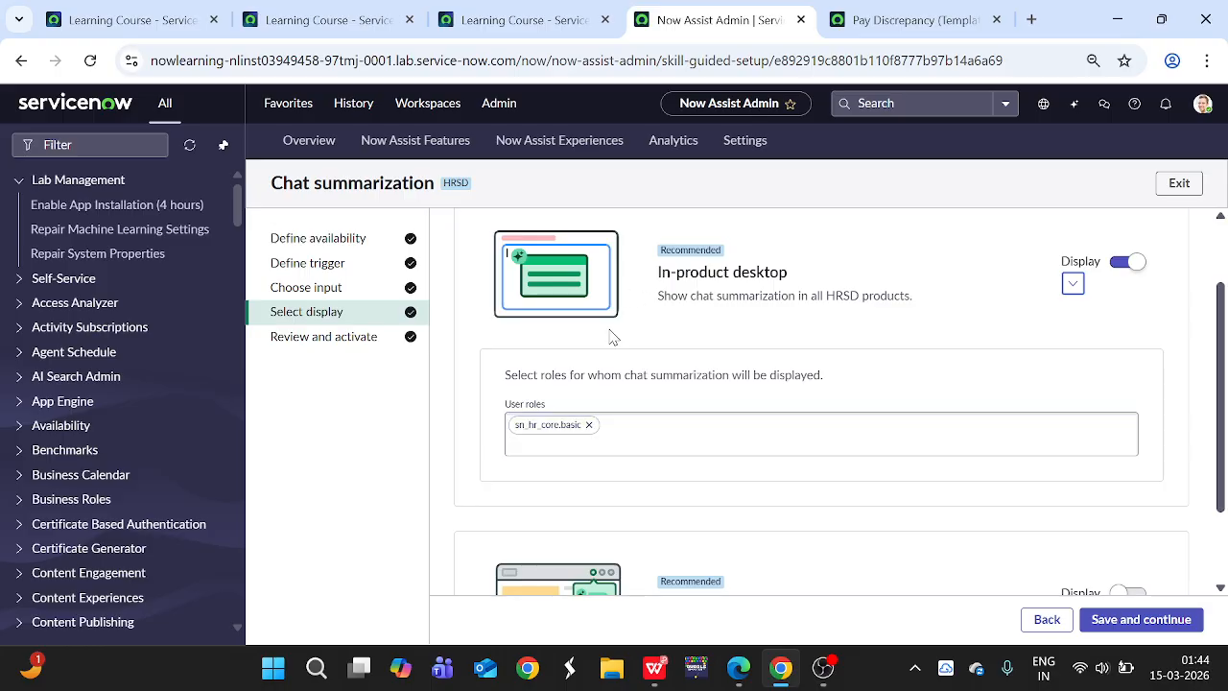
scroll(938, 394, down, 2)
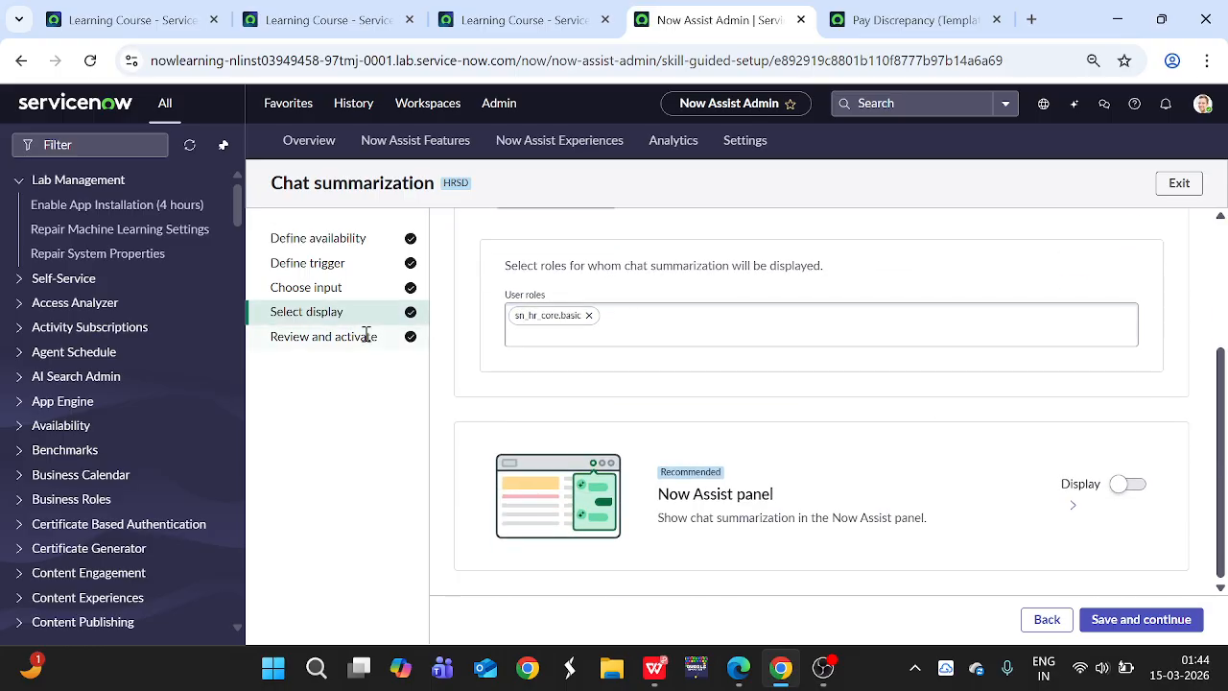
Review the Chat summarization configuration overview and finish the guided setup, returning to the Chat skills page
click(333, 337)
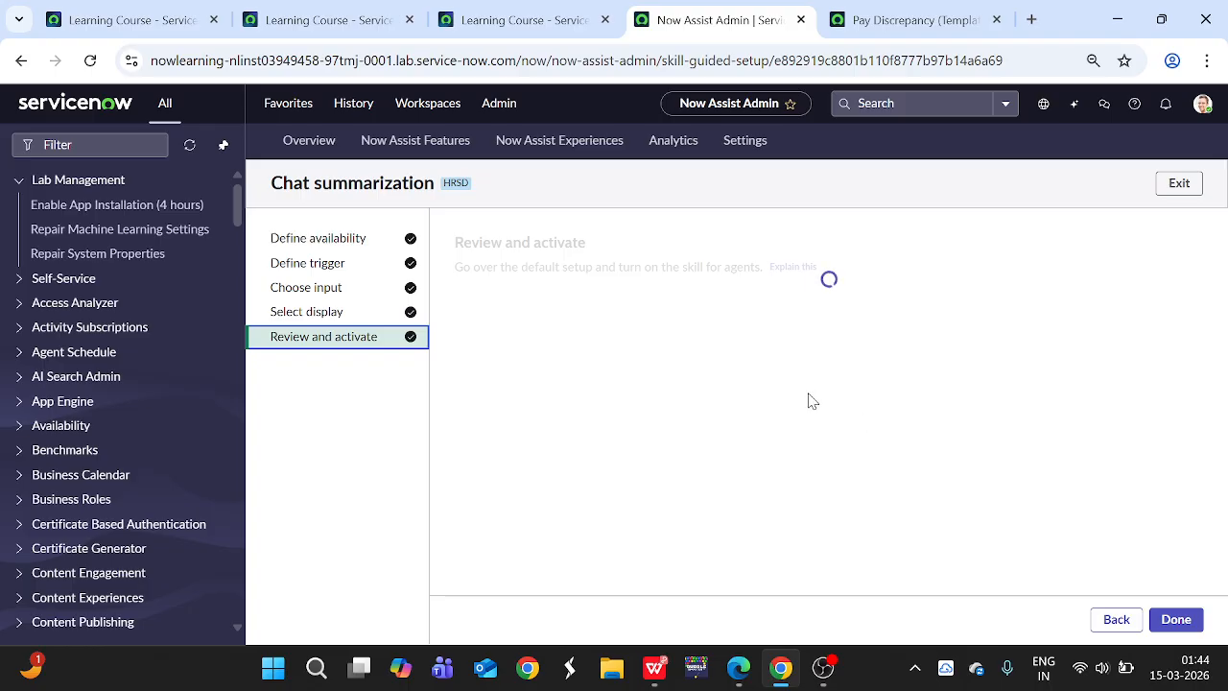
scroll(900, 407, down, 4)
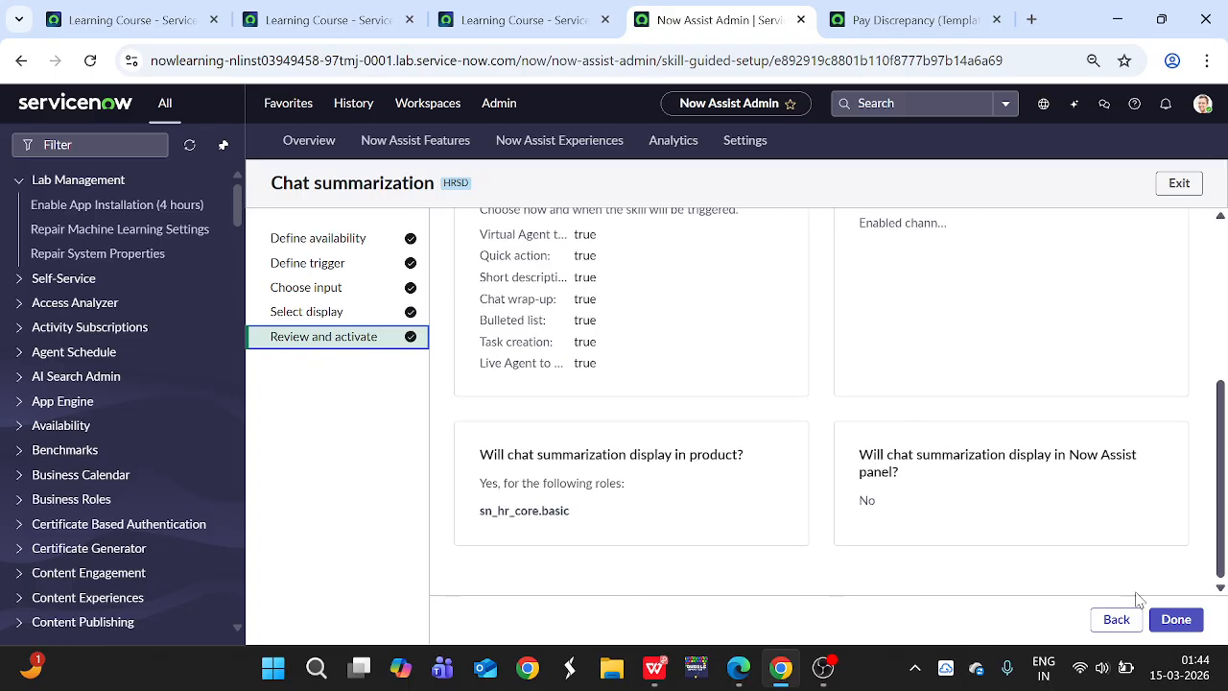
click(1178, 619)
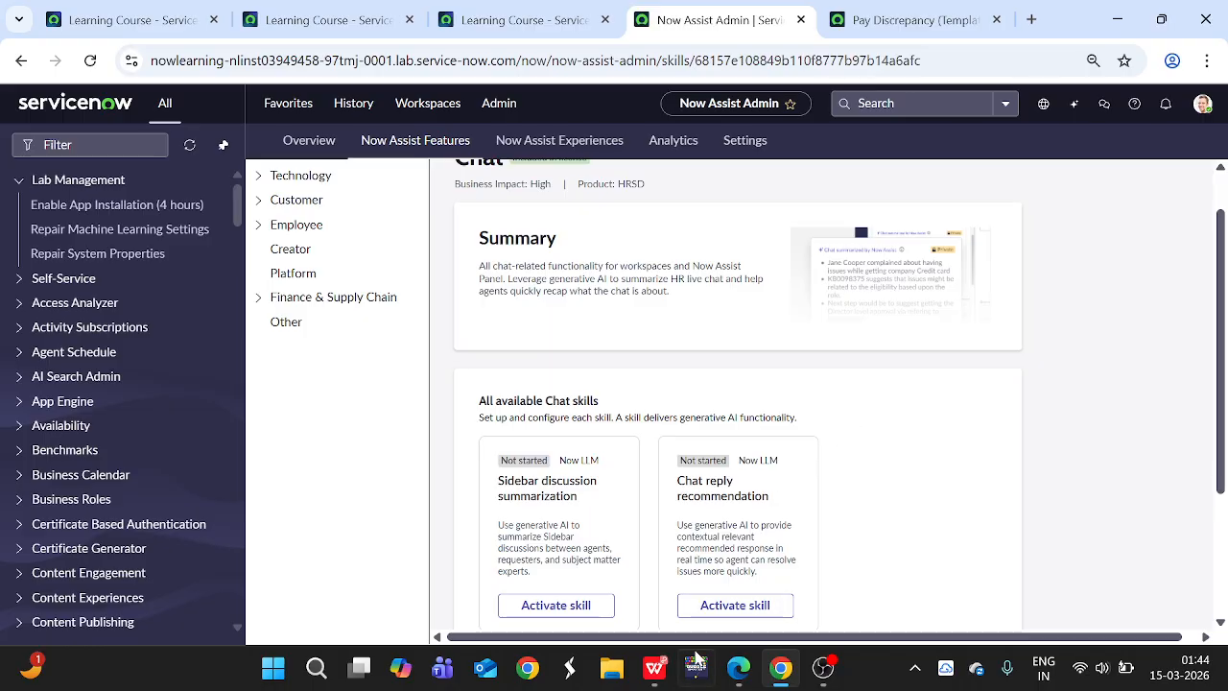
mouse_move(656, 675)
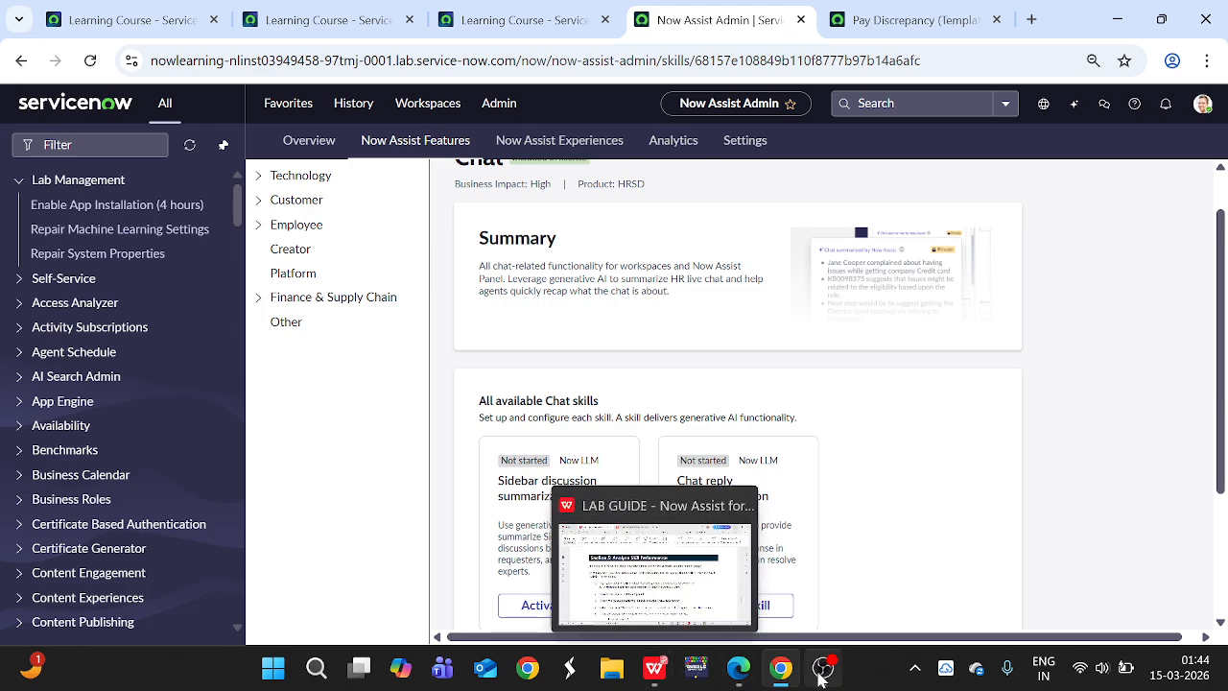